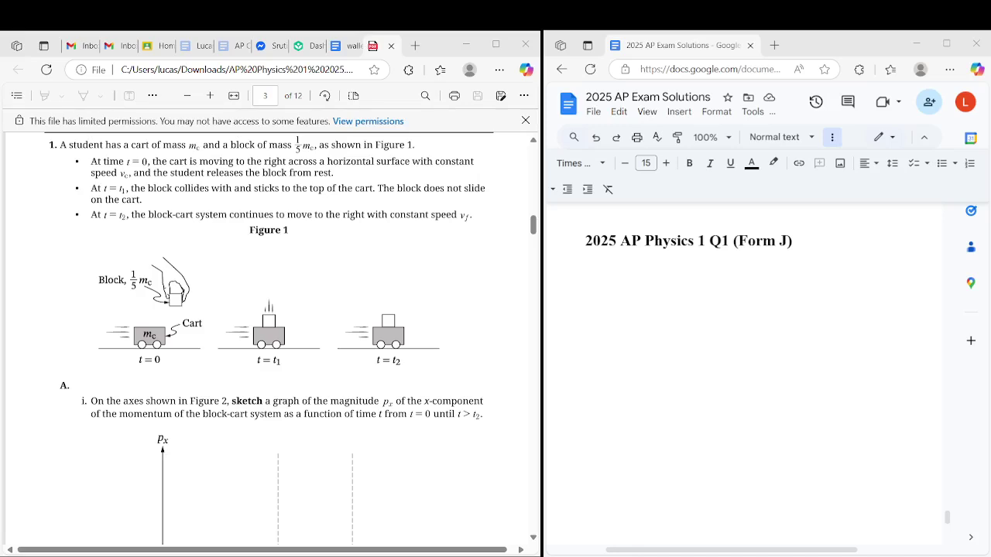
# Step: Place the caret below the doc title and briefly highlight the cart mass symbol in the problem
pyautogui.click(673, 402)
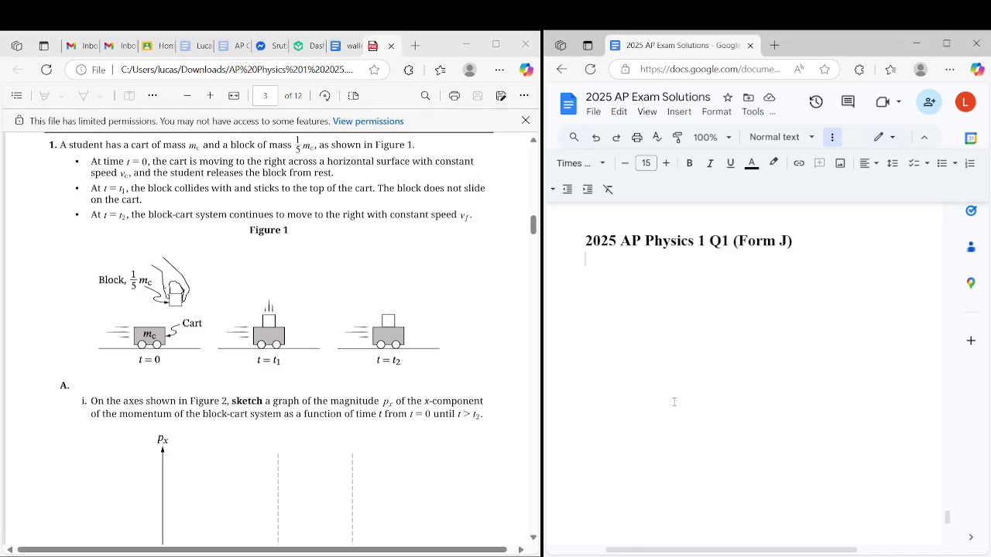
pyautogui.scroll(1, 522, 428)
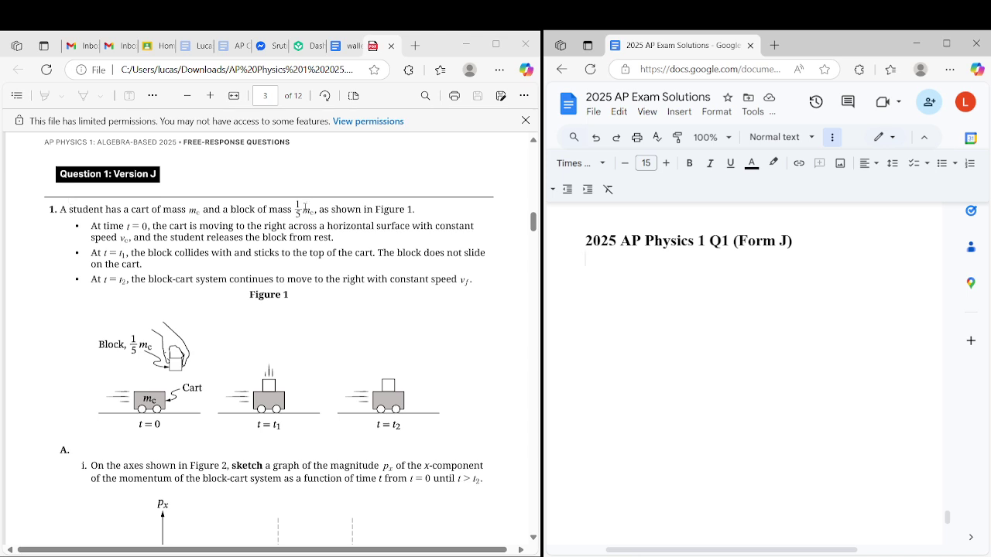
pyautogui.doubleClick(193, 209)
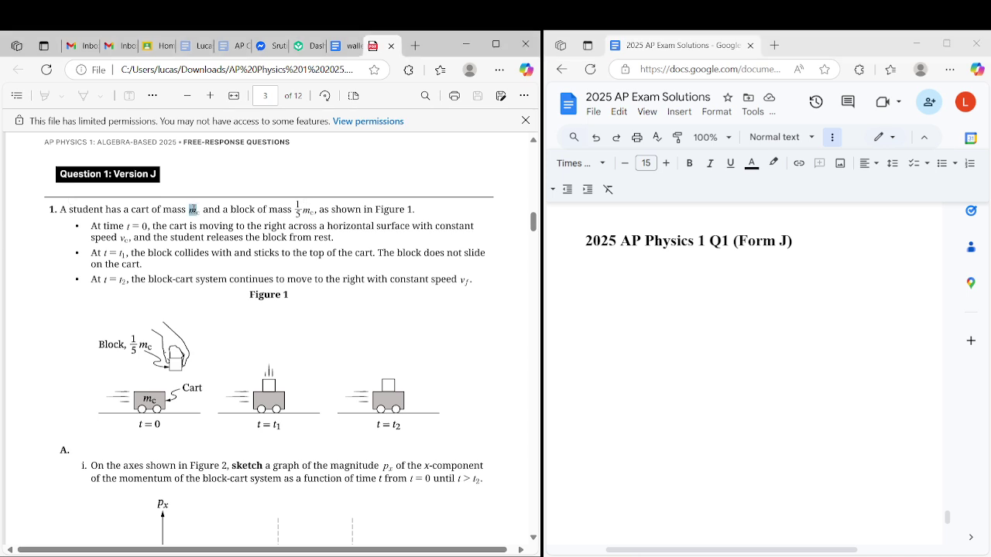
pyautogui.click(129, 225)
# Step: Scroll the PDF to Figure 2's empty momentum-versus-time axes and return to the line below the title
pyautogui.scroll(-3, 202, 241)
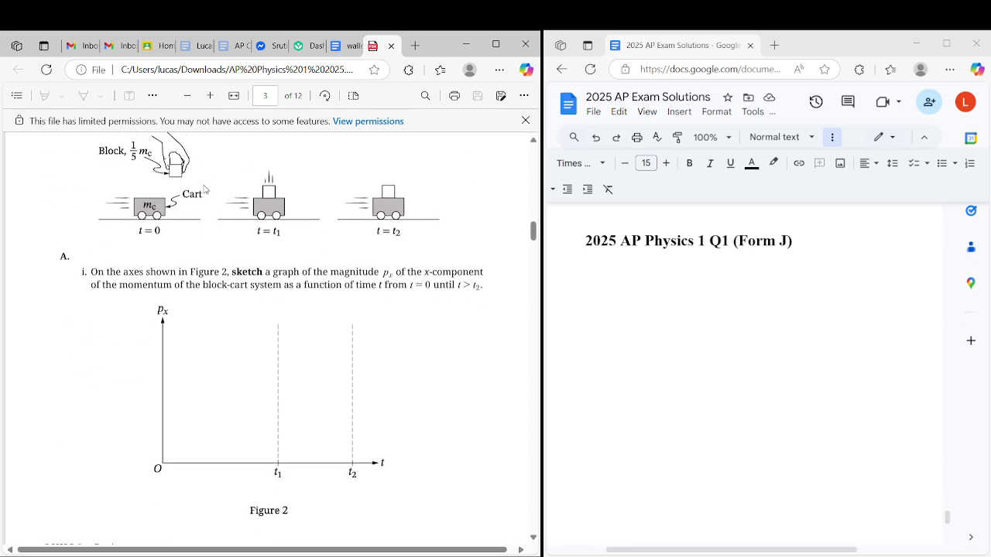
pyautogui.scroll(-1, 205, 189)
pyautogui.scroll(1, 139, 275)
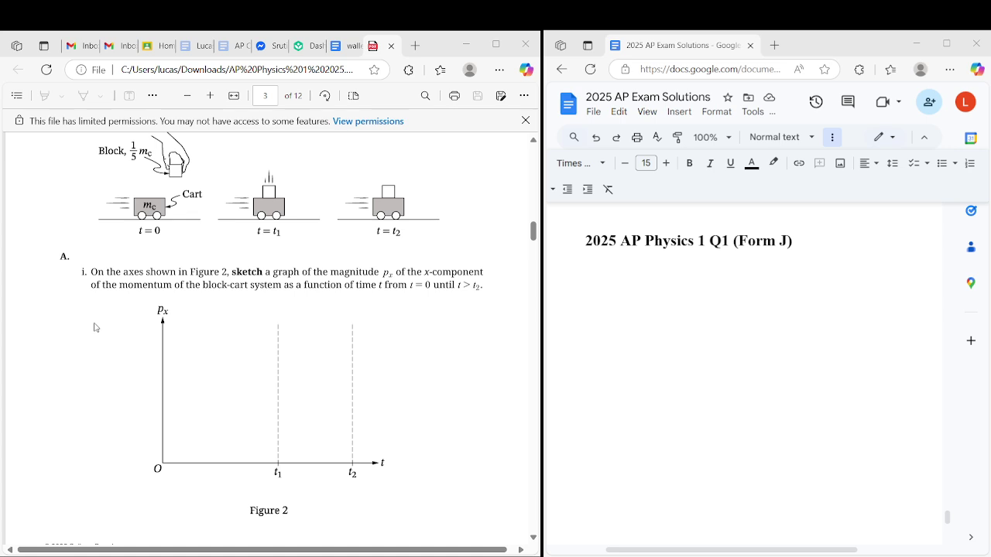
pyautogui.click(674, 405)
# Step: Paste the sketched Figure 2 momentum graph and crop away its empty right side
pyautogui.hotkey('ctrl', 'v')
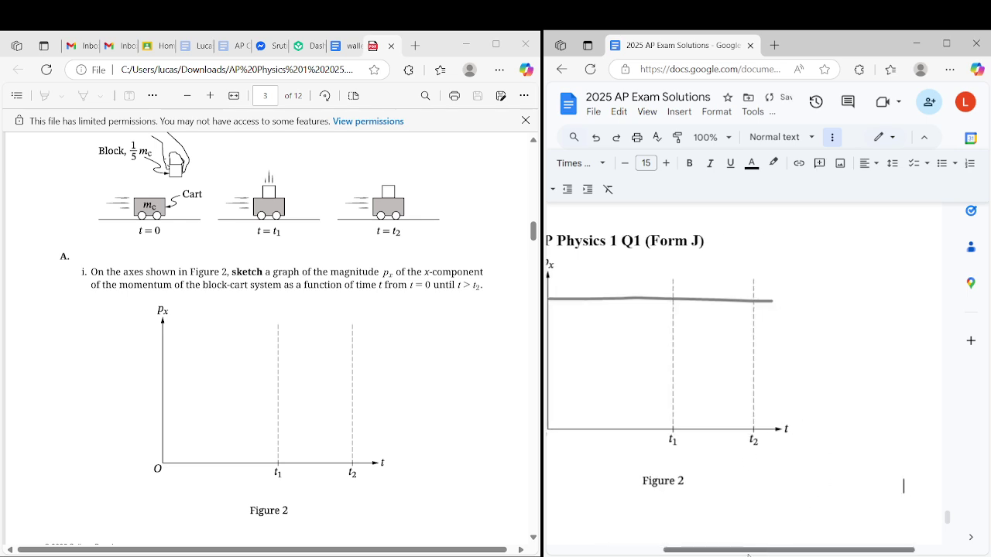
pyautogui.click(779, 357)
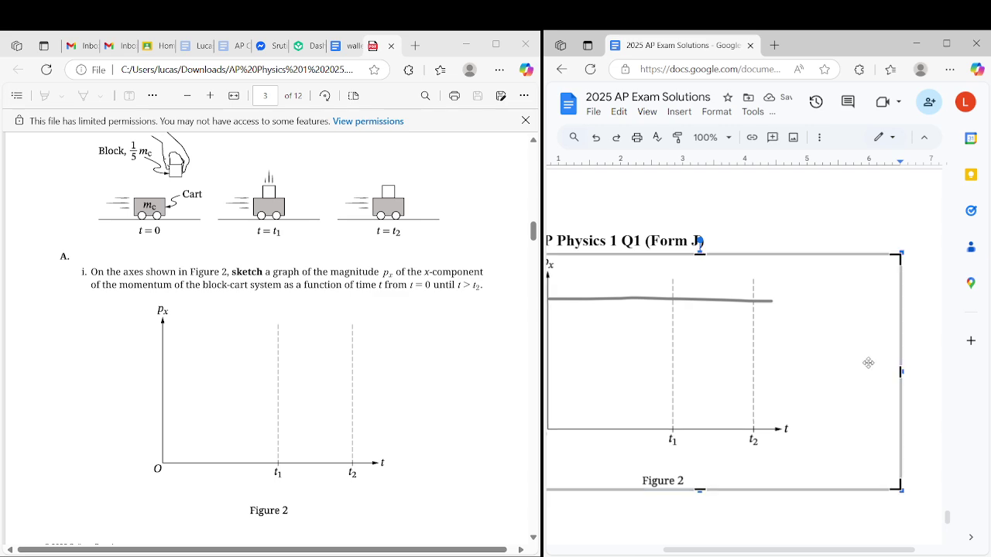
pyautogui.moveTo(899, 373); pyautogui.dragTo(805, 378)
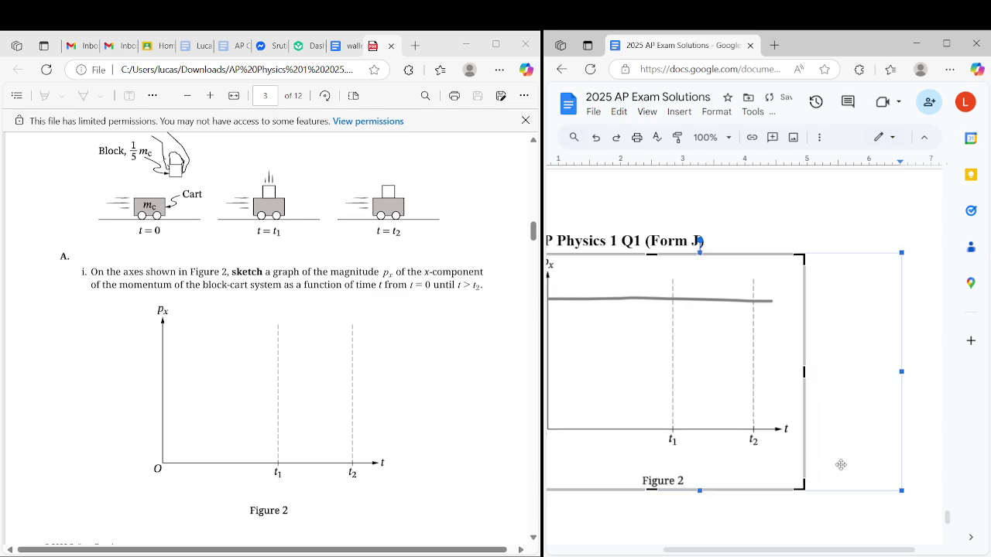
pyautogui.click(872, 507)
pyautogui.press('Up')
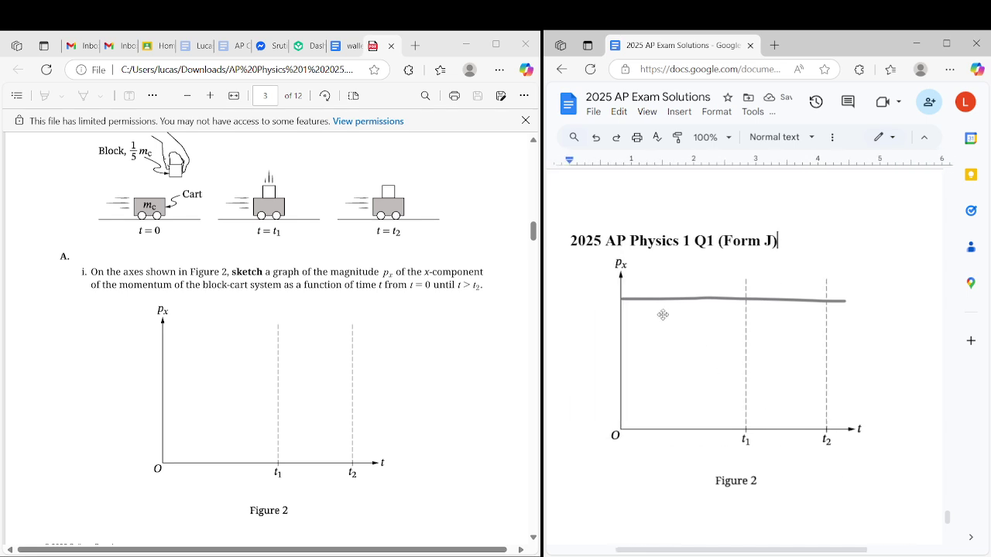
pyautogui.click(580, 277)
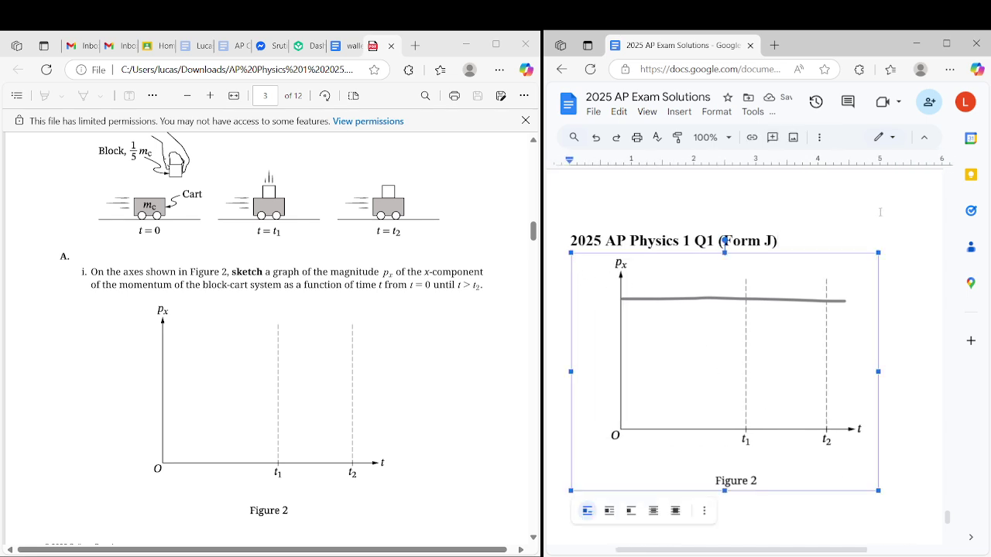
# Step: Add a 'Part A (i)' heading above the graph and 'Part A (ii)' below it
pyautogui.click(856, 241)
pyautogui.press('Return')
pyautogui.write('Par')
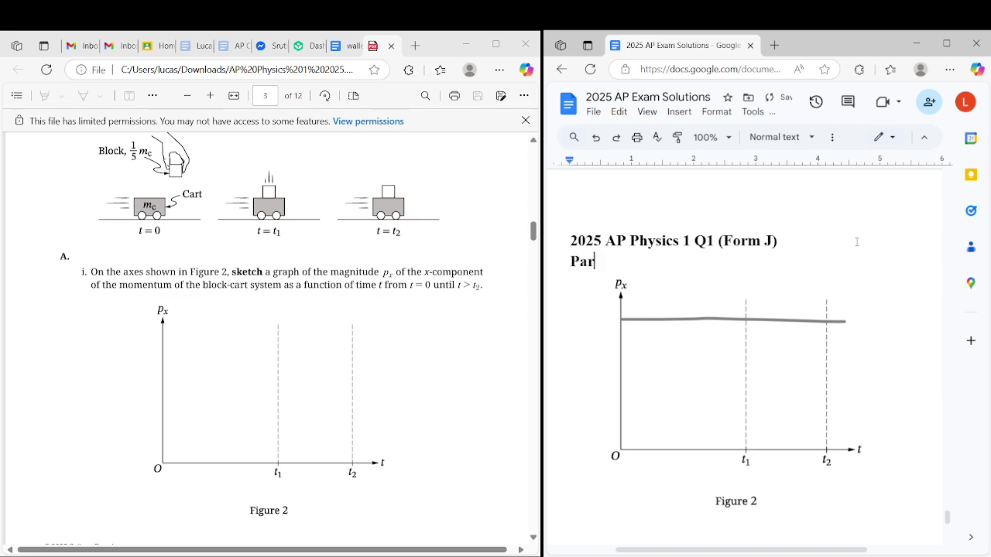
pyautogui.write('t A (i)')
pyautogui.scroll(-2, 802, 315)
pyautogui.click(894, 370)
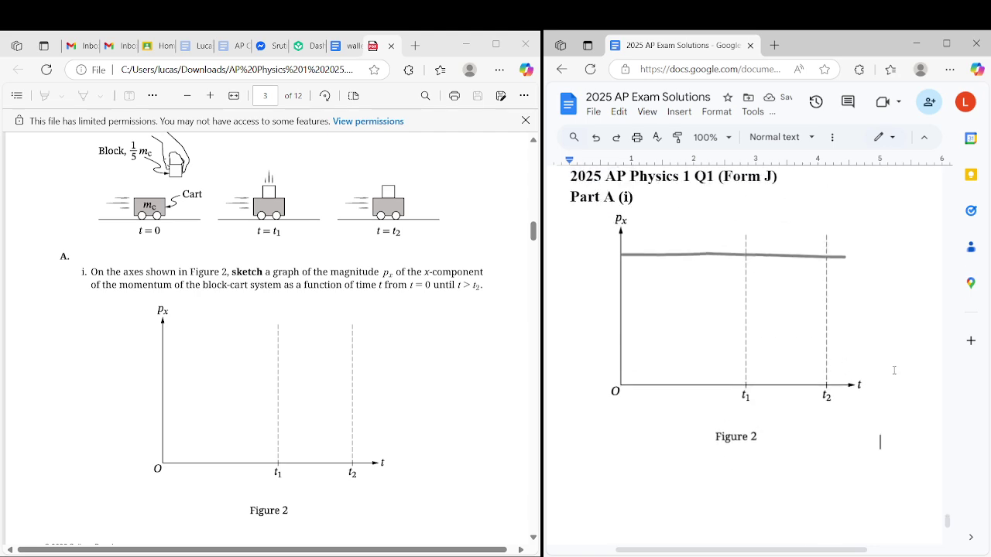
pyautogui.press('Return')
pyautogui.write('Part A (ii')
pyautogui.scroll(-5, 503, 418)
pyautogui.write(')')
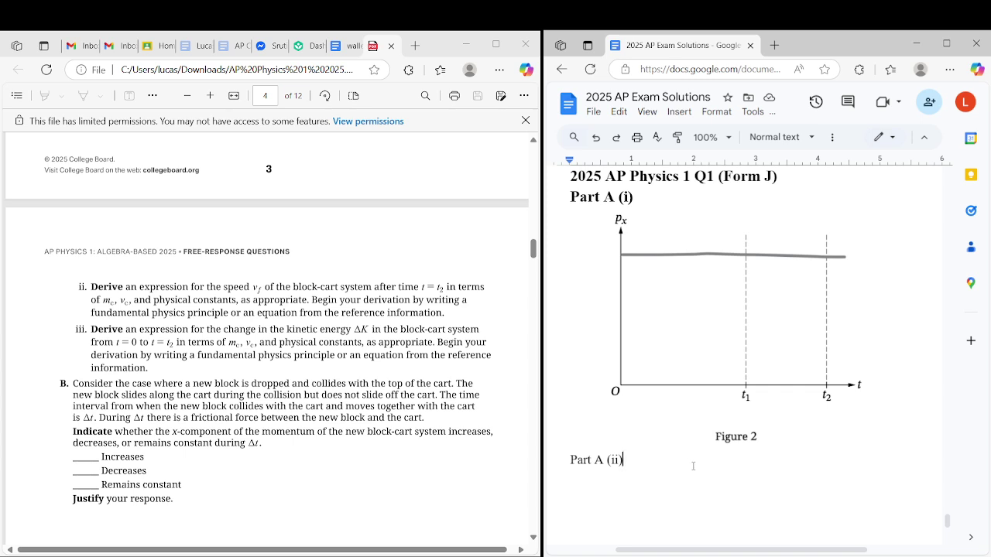
# Step: Write the lines p_i = p_f and m_i v_i = m_f v_f, keeping them lowercase
pyautogui.press('Return')
pyautogui.write('pi = pf')
pyautogui.click(577, 478)
pyautogui.press('BackSpace')
pyautogui.write('p')
pyautogui.click(633, 478)
pyautogui.press('Return')
pyautogui.write('mivi =')
pyautogui.click(581, 494)
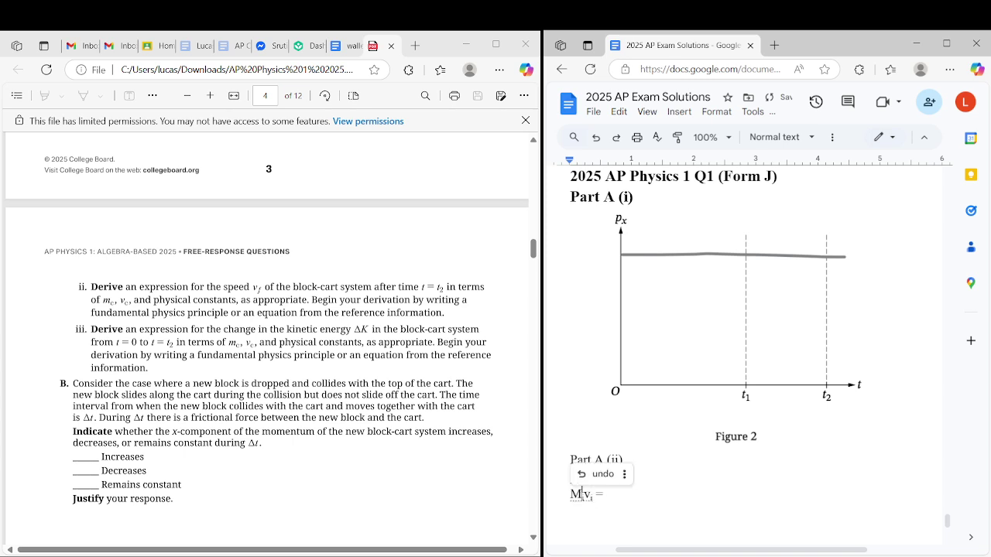
pyautogui.hotkey('ctrl', 'z')
pyautogui.write('m')
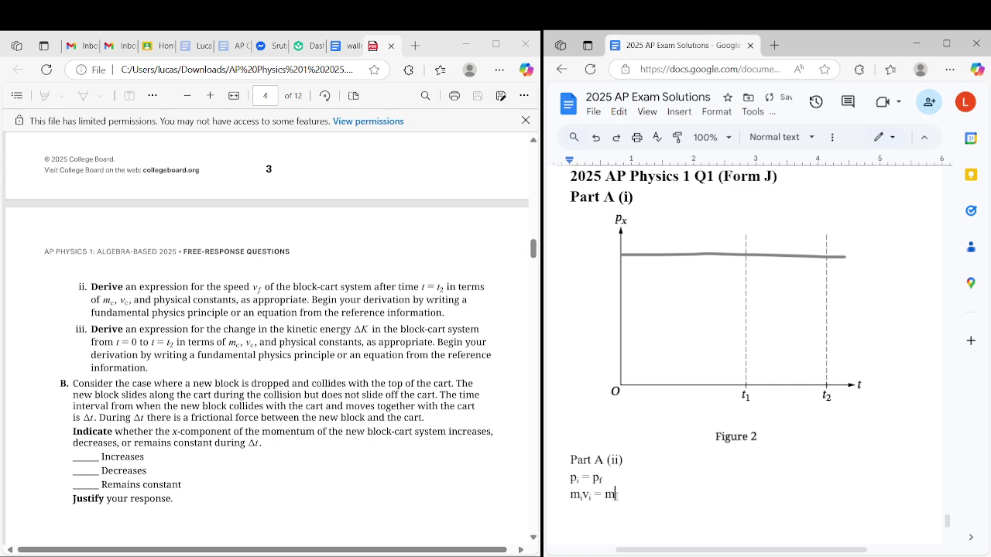
pyautogui.write('fvf')
pyautogui.press('Return')
# Step: Begin the third line with subscripted m_c v_c, replacing the auto-capital M
pyautogui.scroll(-2, 629, 409)
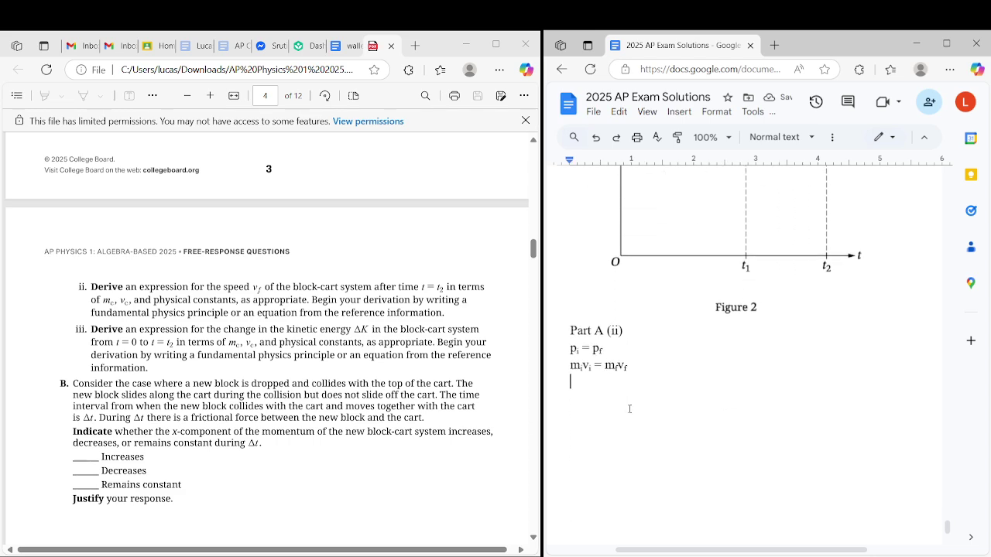
pyautogui.scroll(5, 384, 352)
pyautogui.scroll(-4, 385, 352)
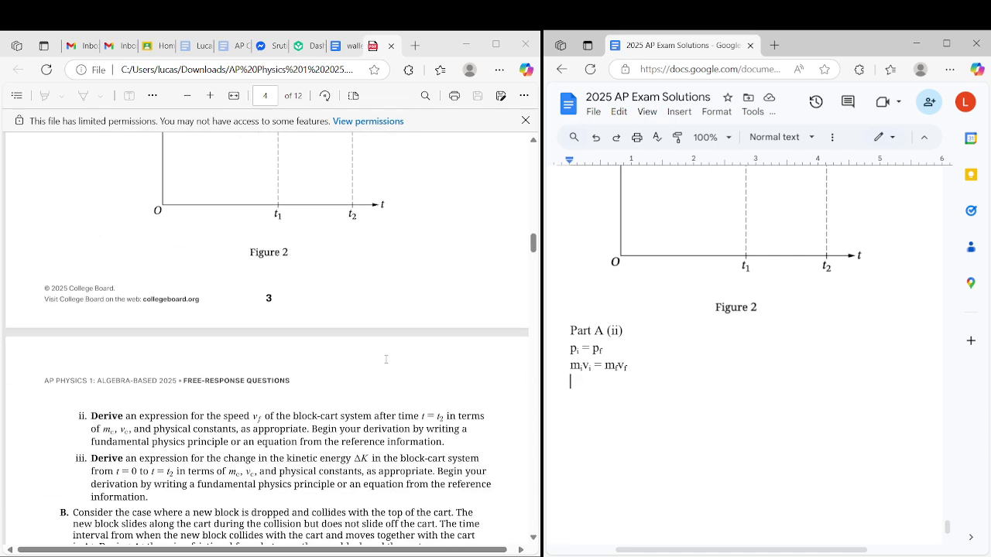
pyautogui.write('m')
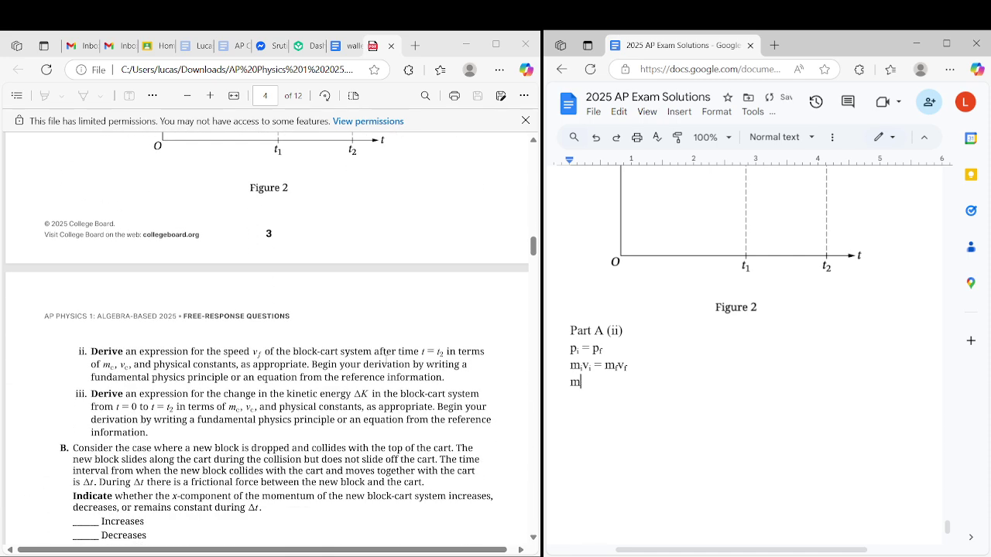
pyautogui.hotkey('ctrl', ',')
pyautogui.write('c')
pyautogui.hotkey('ctrl', ',')
pyautogui.write('v')
pyautogui.hotkey('ctrl', ',')
pyautogui.write('f')
pyautogui.click(579, 380)
pyautogui.press('BackSpace')
pyautogui.write('m')
# Step: Complete the right side as (m_c + m_c/5)(v_f), dismissing the spelling warning
pyautogui.click(624, 383)
pyautogui.write('= m')
pyautogui.press('BackSpace')
pyautogui.write('(mc+')
pyautogui.click(590, 382)
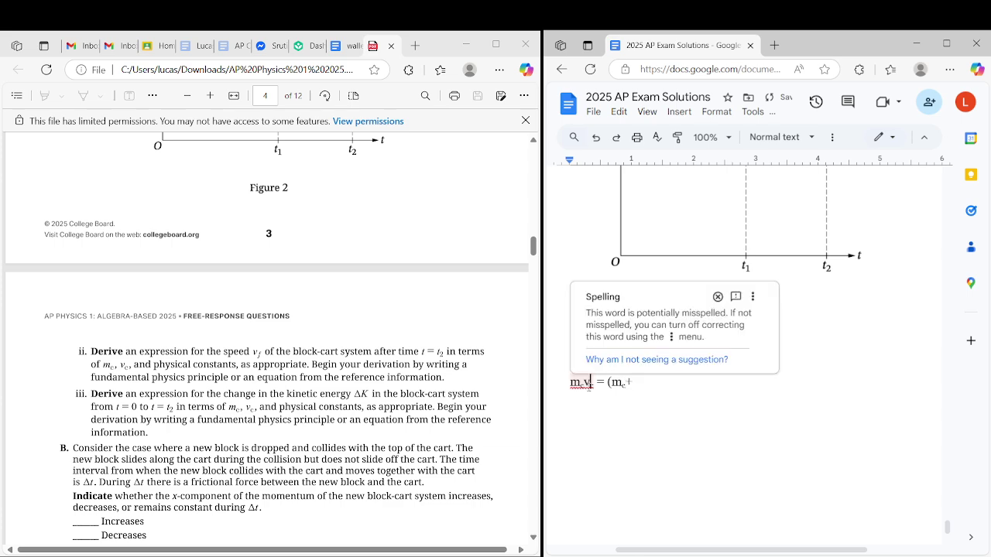
pyautogui.click(730, 296)
pyautogui.click(668, 378)
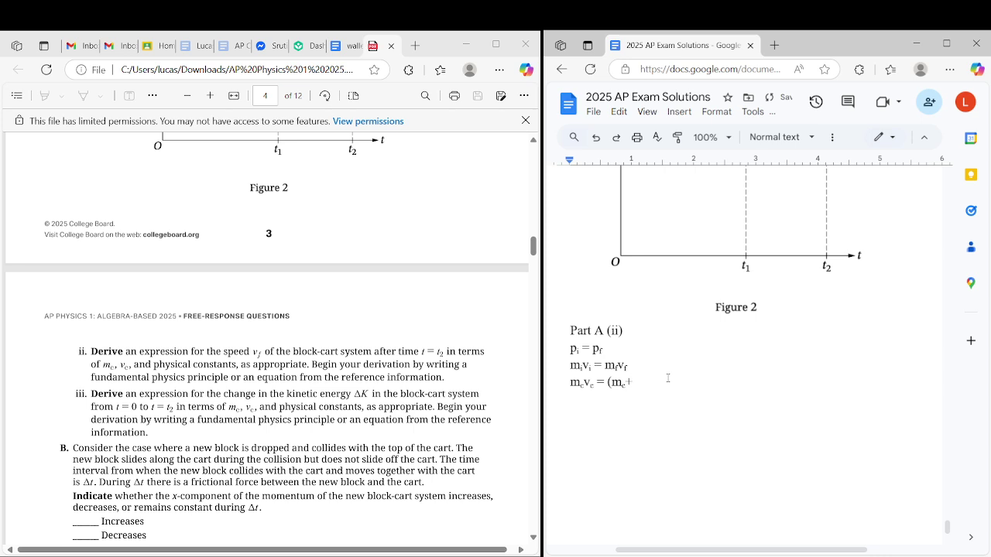
pyautogui.write('mc/5')
pyautogui.write(')')
pyautogui.write(' =')
pyautogui.press('BackSpace')
pyautogui.press('BackSpace')
pyautogui.press('BackSpace')
pyautogui.write('(vf')
pyautogui.hotkey('ctrl', ',')
# Step: Close the momentum equation and start a new line with v_f =
pyautogui.write(')')
pyautogui.press('Return')
pyautogui.write('V')
pyautogui.hotkey('ctrl', ',')
pyautogui.write('f')
pyautogui.hotkey('ctrl', ',')
pyautogui.write('=')
# Step: Write v_f = m_c v_c/(6/5)m_c using subscripts
pyautogui.moveTo(579, 401)
pyautogui.write('v')
pyautogui.click(620, 401)
pyautogui.write('m')
pyautogui.hotkey('ctrl', ',')
pyautogui.write('c')
pyautogui.hotkey('ctrl', ',')
pyautogui.write('v')
pyautogui.hotkey('ctrl', ',')
pyautogui.write('c')
pyautogui.hotkey('ctrl', ',')
pyautogui.write('/(6/5)')
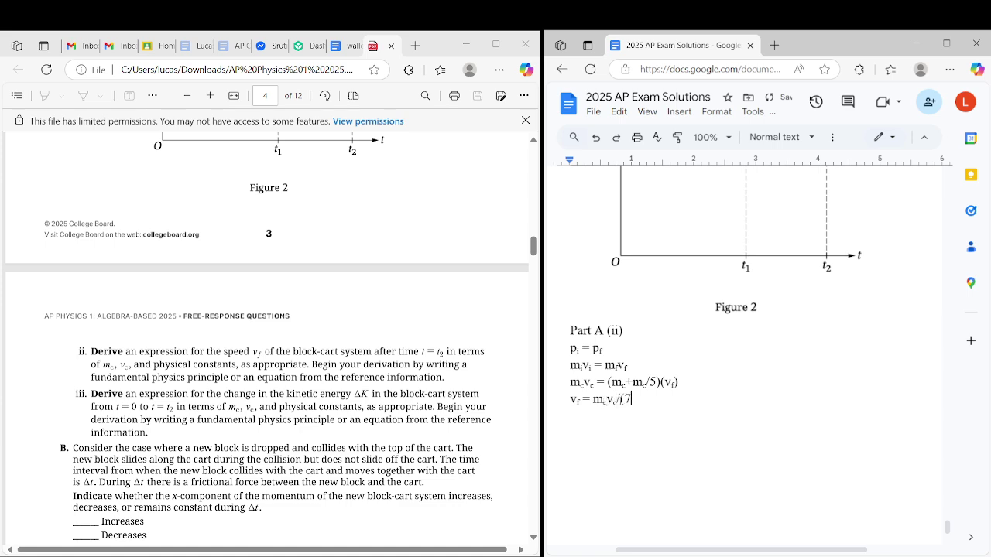
pyautogui.write('m')
pyautogui.hotkey('ctrl', ',')
pyautogui.write('c')
pyautogui.write('v')
# Step: Type the result line v_f = (5/6)*m_c
pyautogui.hotkey('ctrl', ',')
pyautogui.write('f')
pyautogui.hotkey('ctrl', ',')
pyautogui.write('= 5/6)')
pyautogui.press('Left')
pyautogui.press('Left')
pyautogui.write('(')
pyautogui.press('End')
pyautogui.write('*mc')
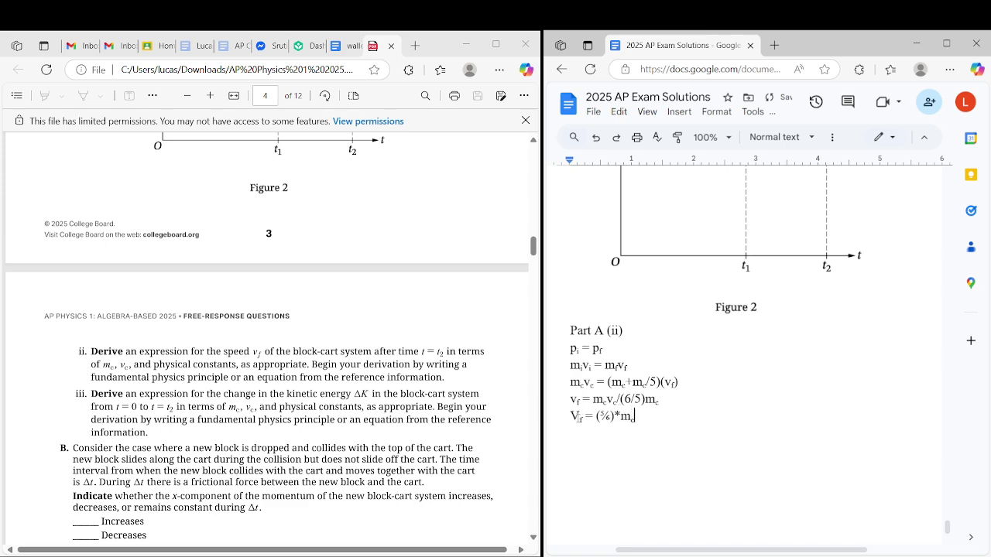
# Step: Correct the result line to lowercase v_f and change m_c to v_c
pyautogui.click(579, 418)
pyautogui.press('BackSpace')
pyautogui.write('v')
pyautogui.press('BackSpace')
pyautogui.write('v')
pyautogui.click(628, 418)
pyautogui.press('BackSpace')
pyautogui.write('v')
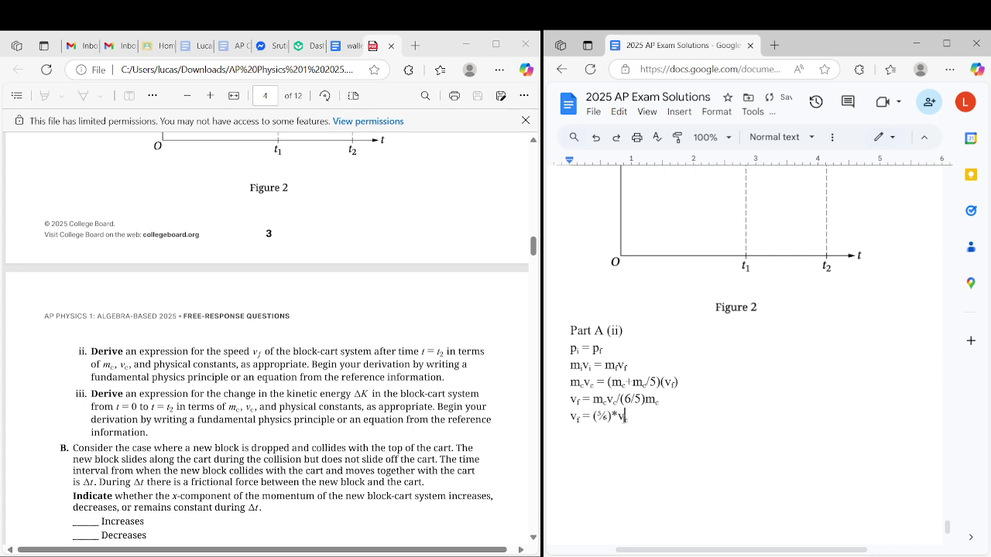
# Step: Bold the v_f = (5/6)*v_c result and type 'Part A (iii)' below it
pyautogui.press('Home')
pyautogui.hotkey('shift', 'End')
pyautogui.click(685, 422)
pyautogui.press('Return')
pyautogui.press('Up')
pyautogui.hotkey('shift', 'End')
pyautogui.hotkey('ctrl', 'b')
pyautogui.click(637, 439)
pyautogui.write('Part A (iii)')
# Step: Start a line under Part A (iii) and review Figure 1 and part B in the PDF
pyautogui.press('Return')
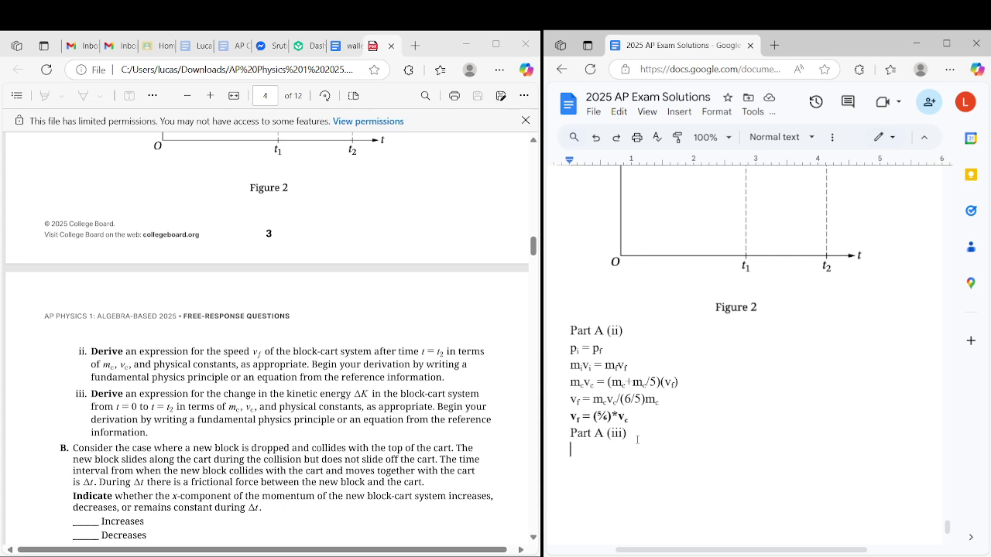
pyautogui.scroll(10, 238, 377)
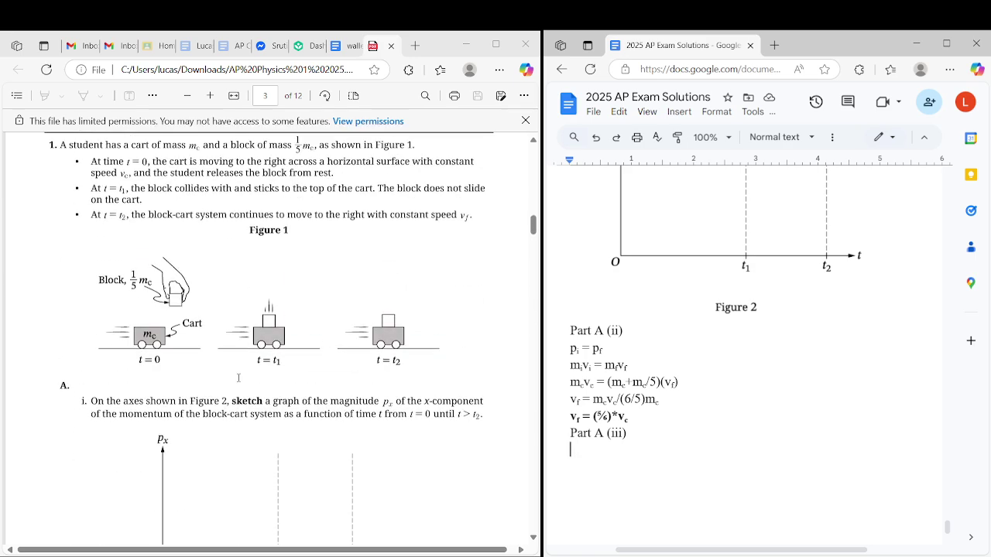
pyautogui.scroll(-10, 279, 361)
pyautogui.scroll(-3, 278, 361)
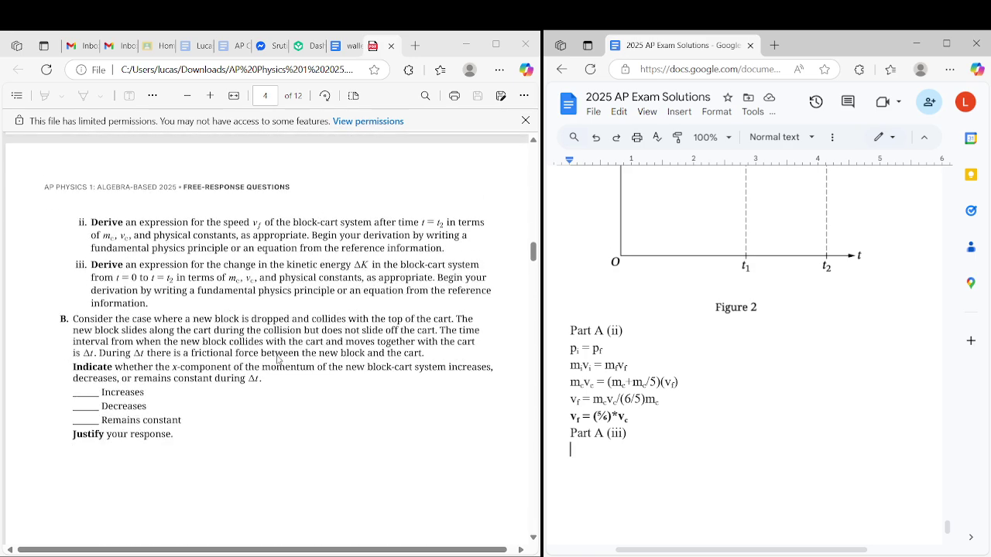
# Step: Write the kinetic energy formula K = ½*m*v² under Part A (iii)
pyautogui.press('Return')
pyautogui.write('K = ½*m*v²')
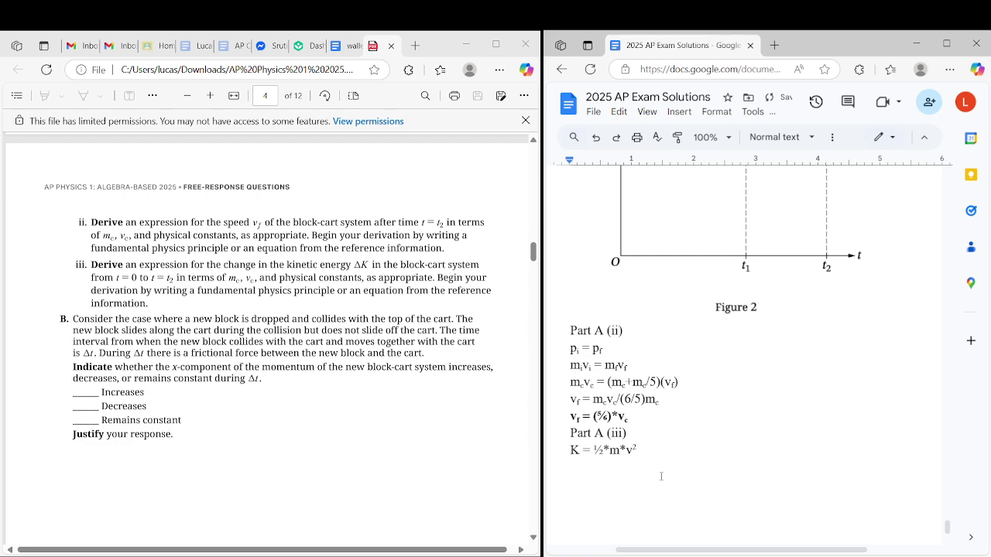
pyautogui.press('Return')
pyautogui.write('c')
pyautogui.press('BackSpace')
# Step: Write delta(K) = K_final - K_initial with subscripted final and initial
pyautogui.write('delta(K) = K')
pyautogui.hotkey('ctrl', ',')
pyautogui.write('final')
pyautogui.press('BackSpace')
pyautogui.press('BackSpace')
pyautogui.write('al')
pyautogui.hotkey('ctrl', ',')
pyautogui.write('-K')
pyautogui.hotkey('ctrl', ',')
pyautogui.write('initial')
pyautogui.hotkey('ctrl', 'BackSpace')
pyautogui.write('K')
pyautogui.hotkey('ctrl', ',')
pyautogui.write('initial')
pyautogui.press('Return')
# Step: Dismiss the spelling suggestion on Kfinal-Kinitial and move to the empty line below
pyautogui.click(663, 468)
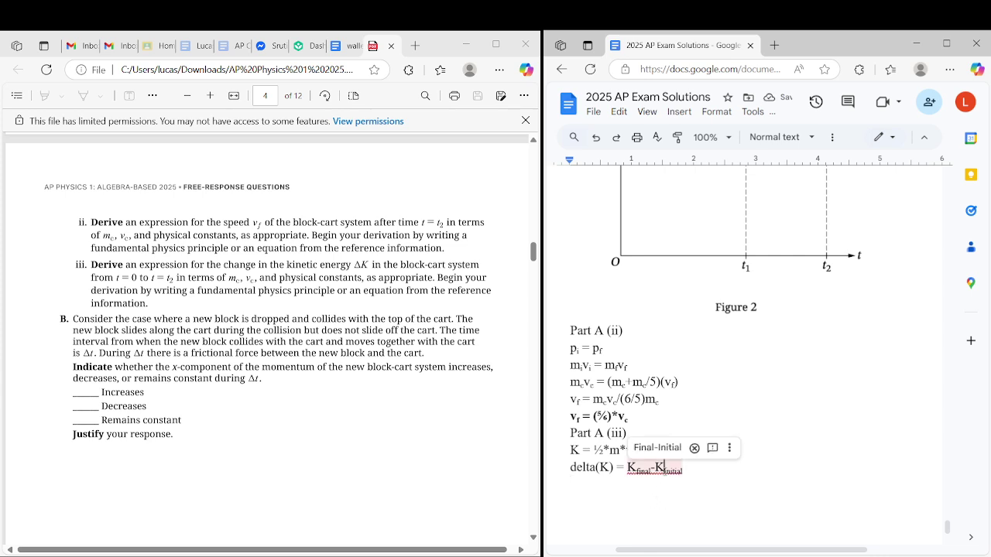
pyautogui.click(694, 447)
pyautogui.click(646, 496)
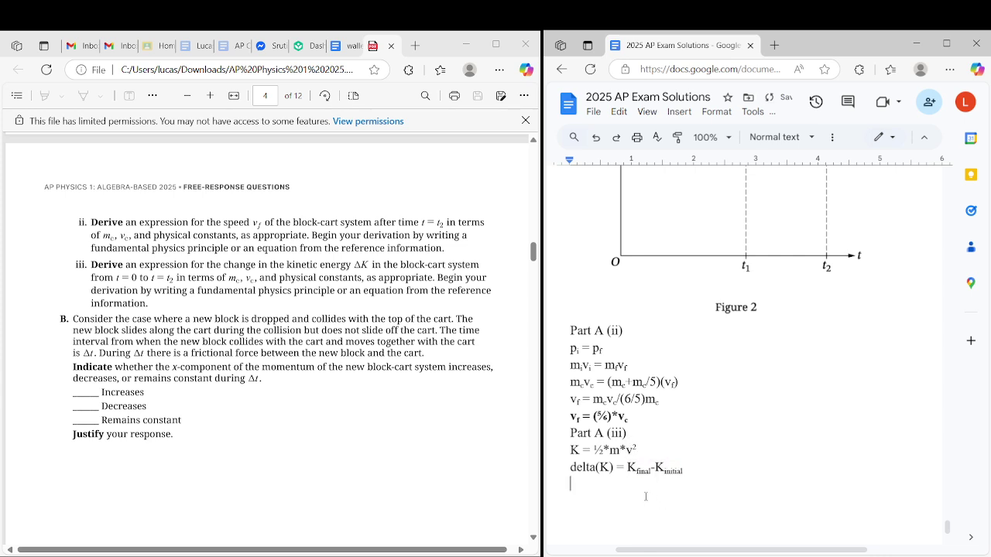
# Step: Type the first substitution term ΔK = ½(m_c + m_c/5)(⅚v_c)² with subscripts and the squared exponent
pyautogui.write('delt')
pyautogui.write('a(K) = ')
pyautogui.write('1/2*')
pyautogui.write('(')
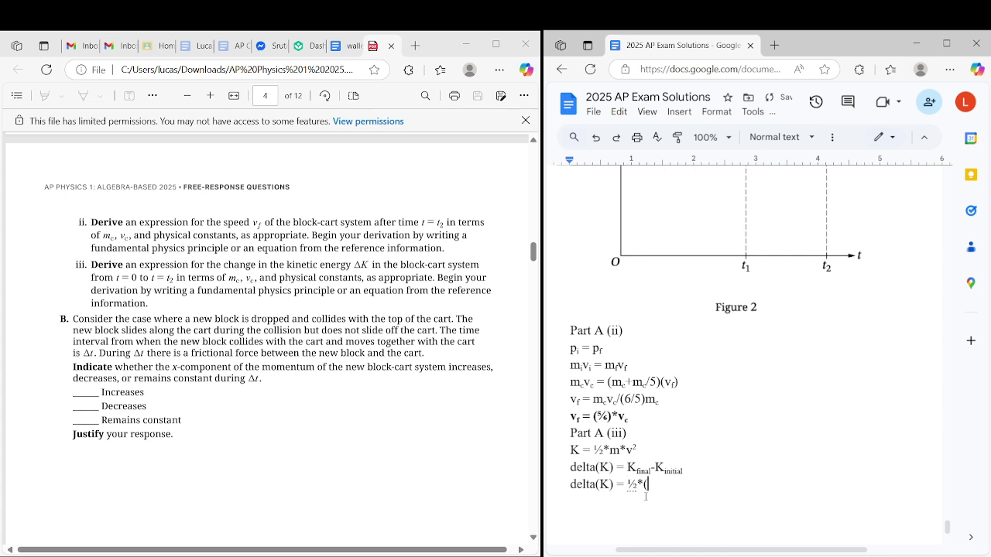
pyautogui.write('m')
pyautogui.write('c')
pyautogui.write('+m')
pyautogui.write('c/5)')
pyautogui.write('(')
pyautogui.write('5/6*')
pyautogui.write('v')
pyautogui.hotkey('ctrl', ',')
pyautogui.write('c')
pyautogui.hotkey('ctrl', ',')
pyautogui.write(')')
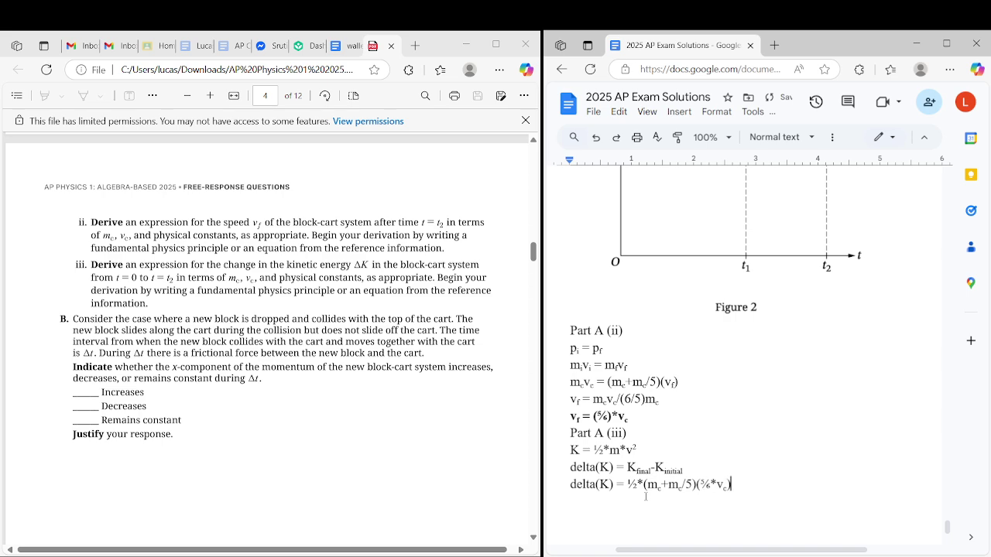
pyautogui.hotkey('ctrl', '.')
pyautogui.write('2')
pyautogui.hotkey('ctrl', '.')
# Step: Finish the line with − ½(m_c)(v_c)²
pyautogui.write('- 1/2*')
pyautogui.write('(m')
pyautogui.hotkey('ctrl', ',')
pyautogui.write('c')
pyautogui.hotkey('ctrl', ',')
pyautogui.write(')(v')
pyautogui.hotkey('ctrl', ',')
pyautogui.write('c')
pyautogui.hotkey('ctrl', ',')
pyautogui.write(')')
pyautogui.hotkey('ctrl', '.')
pyautogui.write('2')
pyautogui.press('Return')
# Step: Start the expanded line ΔK = ½((6/5)m_c), correcting typos along the way
pyautogui.write('delta(K')
pyautogui.press('BackSpace')
pyautogui.press('BackSpace')
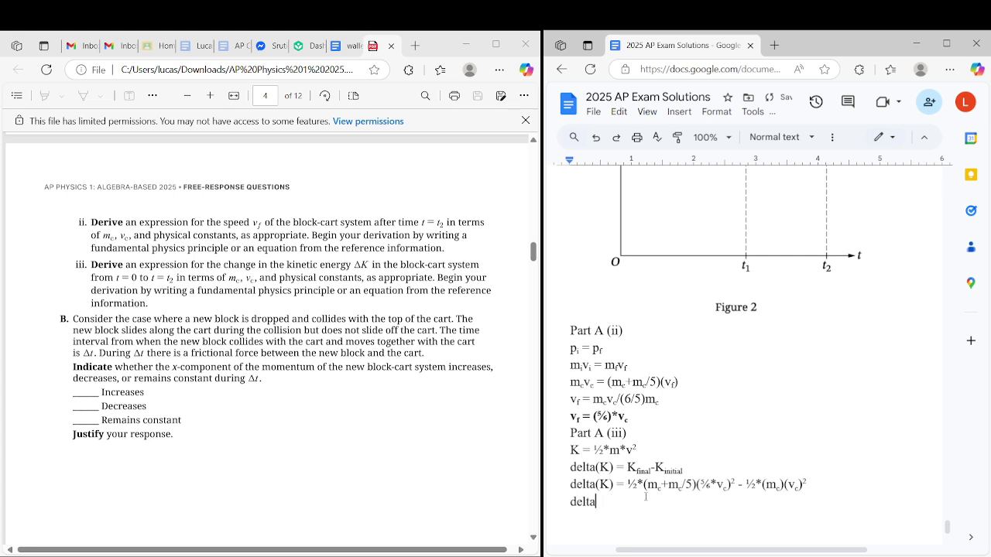
pyautogui.write('(K) = ')
pyautogui.write('1/2*')
pyautogui.press('BackSpace')
pyautogui.write('(')
pyautogui.write('6/5*m')
pyautogui.press('BackSpace')
pyautogui.press('BackSpace')
pyautogui.press('BackSpace')
pyautogui.press('BackSpace')
pyautogui.press('BackSpace')
pyautogui.write('(6/5)M')
pyautogui.press('BackSpace')
pyautogui.write('m')
pyautogui.hotkey('ctrl', ',')
pyautogui.write('c')
pyautogui.hotkey('ctrl', ',')
# Step: Continue that line with (25/36)(v_c²) − ½m_c
pyautogui.write(')(')
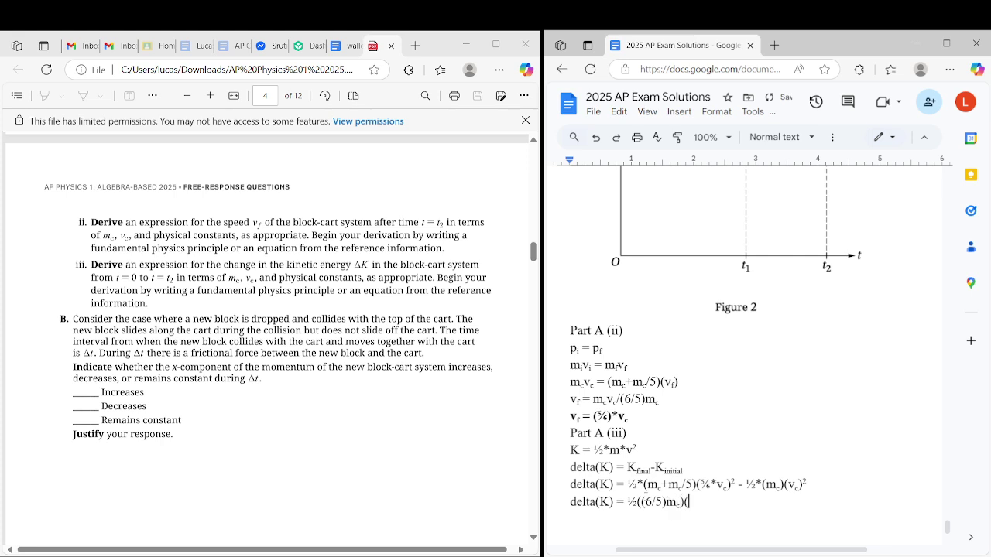
pyautogui.write('25/36)(v')
pyautogui.hotkey('ctrl', ',')
pyautogui.write('c')
pyautogui.hotkey('ctrl', '.')
pyautogui.write('2')
pyautogui.hotkey('ctrl', '.')
pyautogui.write(') - 1/2')
pyautogui.write('*m')
# Step: Complete the line with m_c*v_c² and start a new line
pyautogui.hotkey('ctrl', ',')
pyautogui.write('c')
pyautogui.hotkey('ctrl', '.')
pyautogui.write('*v')
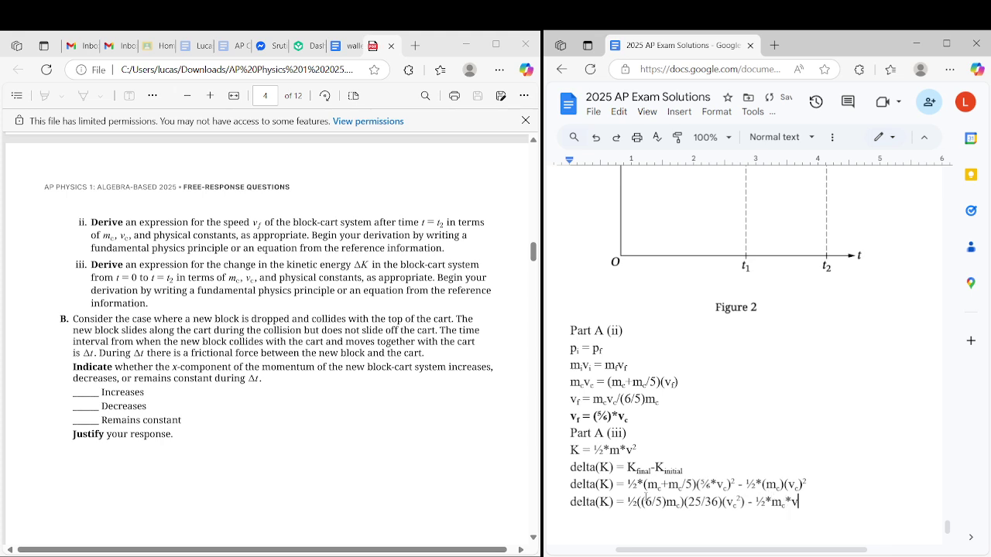
pyautogui.hotkey('ctrl', ',')
pyautogui.write('c')
pyautogui.hotkey('ctrl', '.')
pyautogui.write('2')
pyautogui.press('Return')
pyautogui.write('d')
# Step: Replace the stray d with a pasted copy of the previous ΔK line
pyautogui.moveTo(571, 502); pyautogui.dragTo(808, 501)
pyautogui.hotkey('ctrl', 'c')
pyautogui.scroll(-3, 596, 526)
pyautogui.hscroll(2, 596, 527)
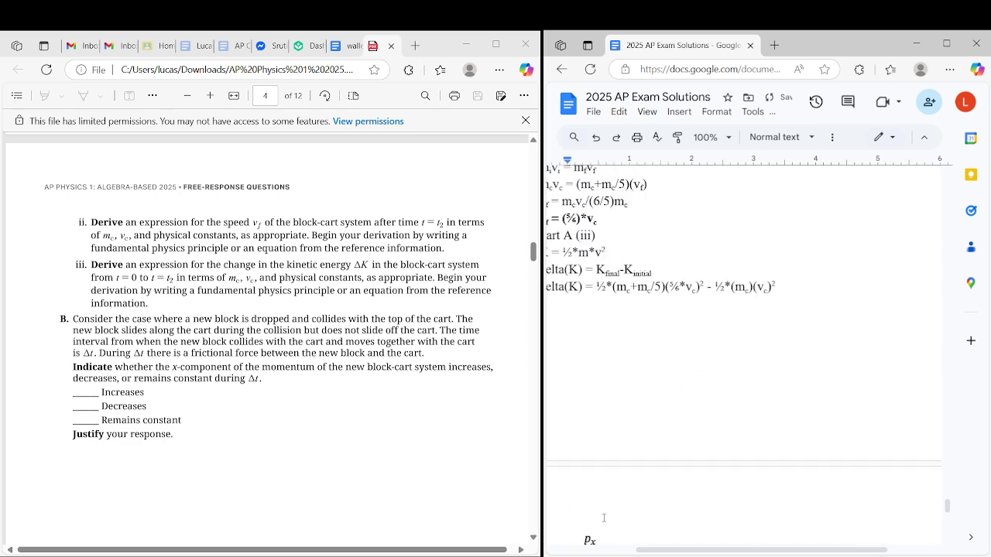
pyautogui.scroll(3, 596, 526)
pyautogui.scroll(-5, 608, 523)
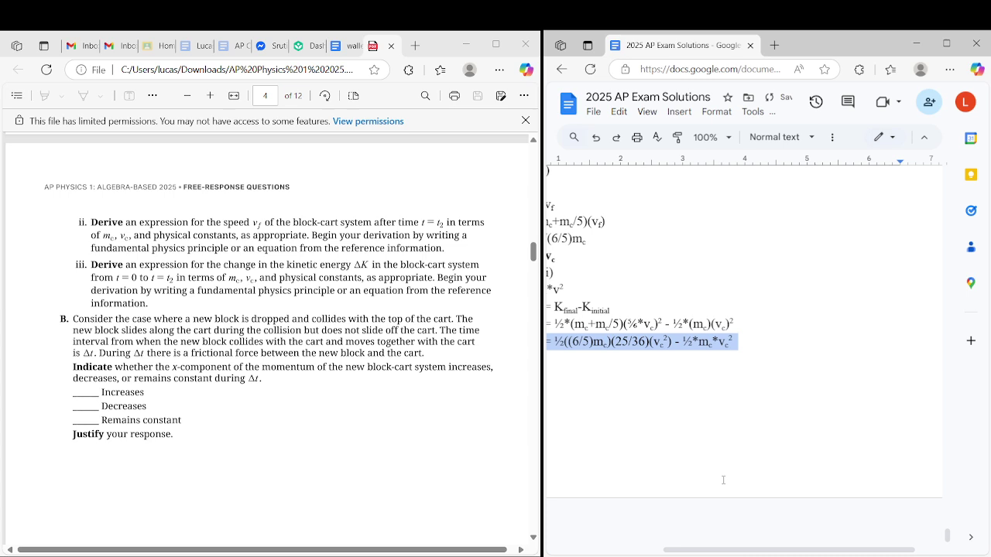
pyautogui.hscroll(-1, 646, 551)
pyautogui.hscroll(-3, 647, 551)
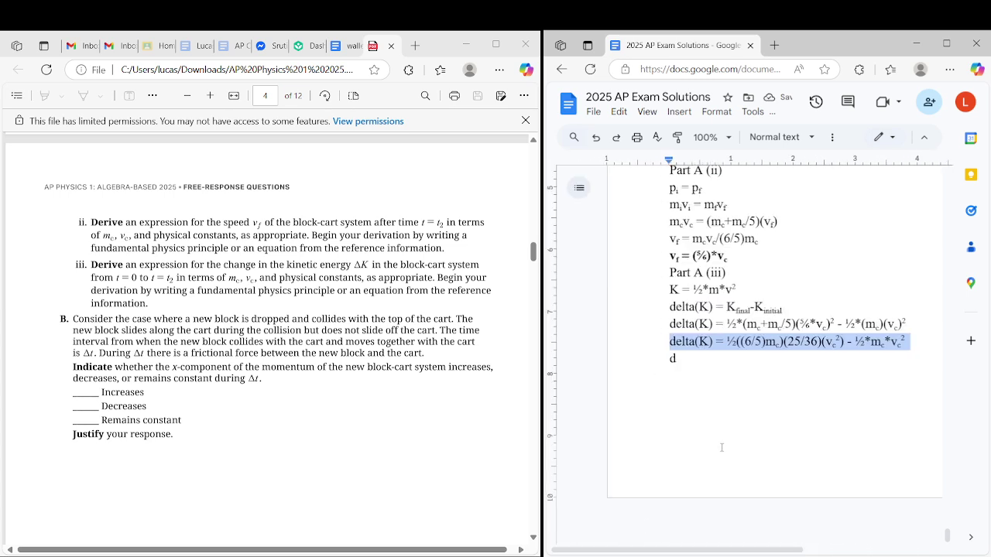
pyautogui.click(727, 369)
pyautogui.hotkey('shift', 'Left')
pyautogui.hotkey('shift', 'Left')
pyautogui.hotkey('ctrl', 'v')
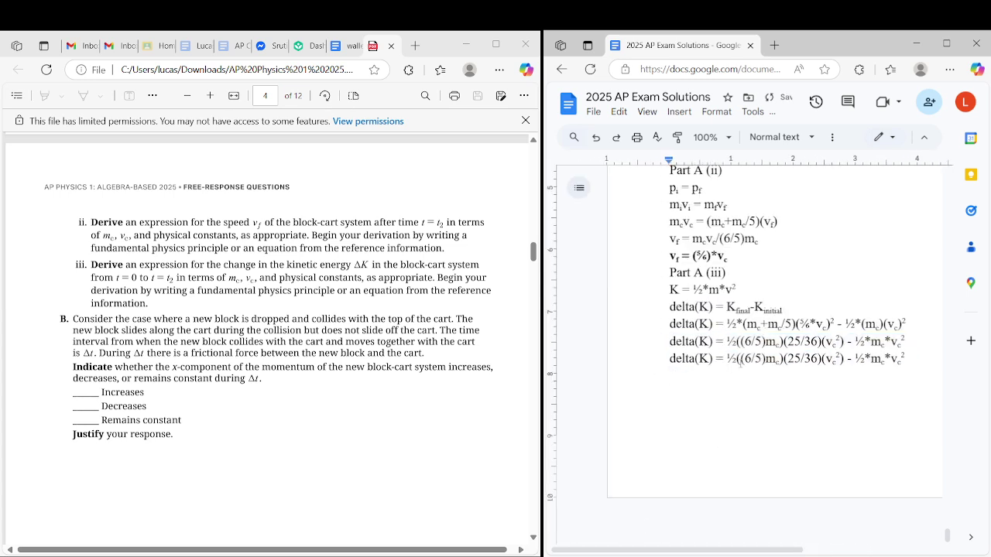
# Step: In the copied line, remove the 6/5 factor and change 25/36 to 5/6
pyautogui.moveTo(743, 359); pyautogui.dragTo(819, 359)
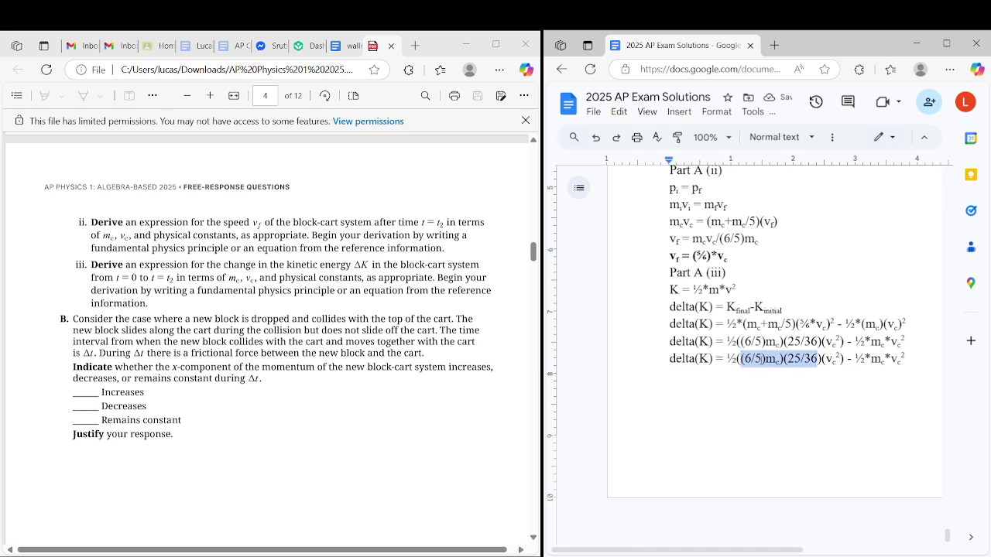
pyautogui.click(765, 358)
pyautogui.press('BackSpace')
pyautogui.press('BackSpace')
pyautogui.press('BackSpace')
pyautogui.press('BackSpace')
pyautogui.press('BackSpace')
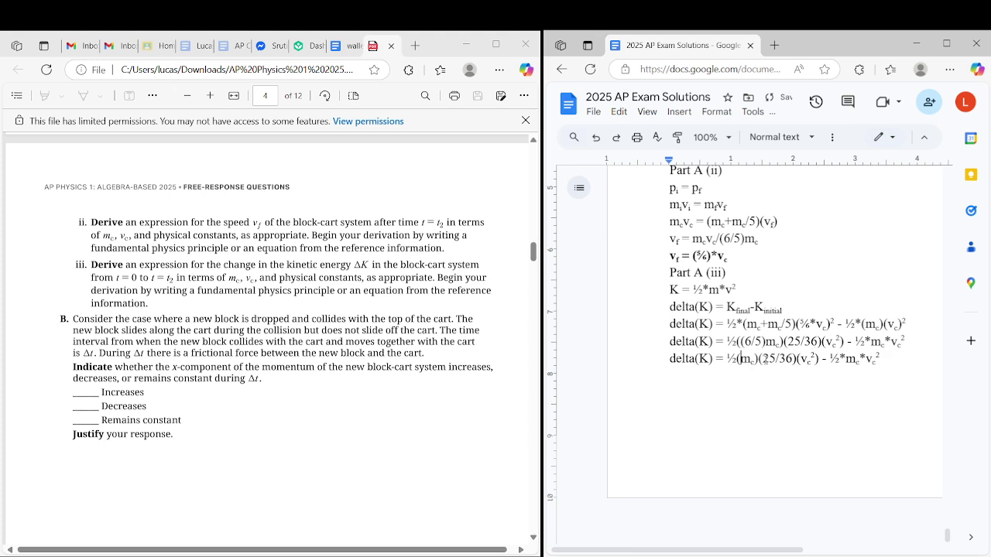
pyautogui.moveTo(762, 359); pyautogui.dragTo(793, 359)
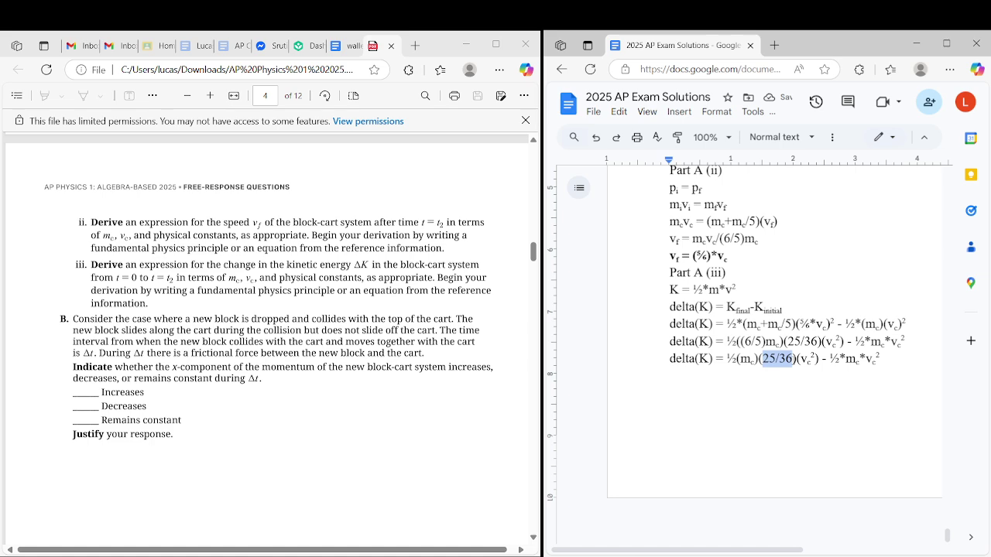
pyautogui.write('5/')
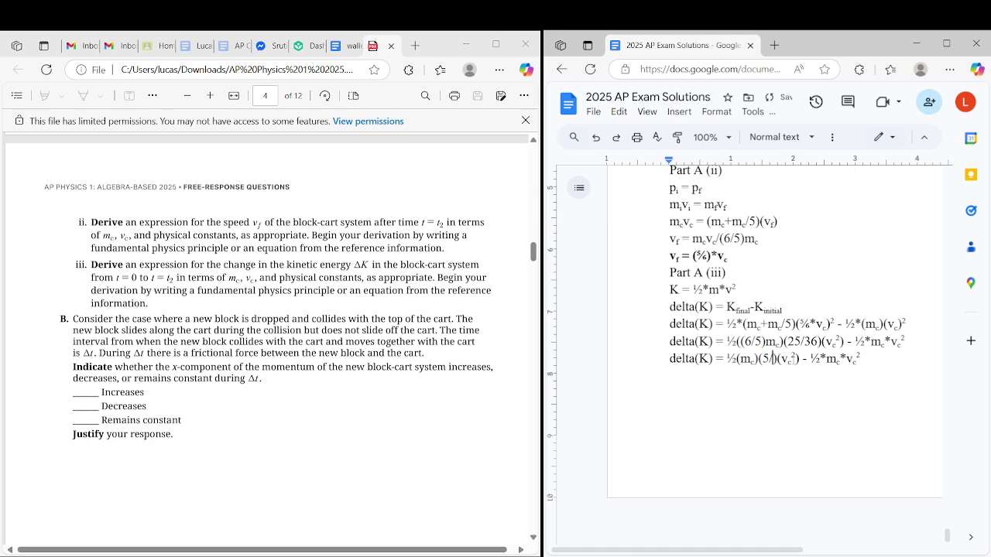
pyautogui.write('6')
# Step: Add the next line ΔK = ½(−1/6 m_c v_c²) with subscripts and the squared exponent
pyautogui.press('End')
pyautogui.press('Return')
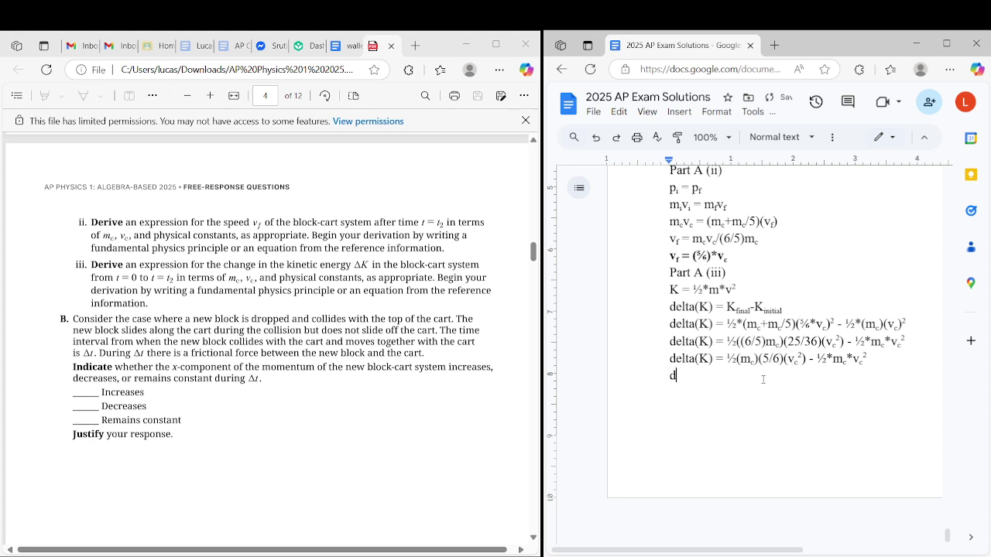
pyautogui.write('delta9K')
pyautogui.press('BackSpace')
pyautogui.press('BackSpace')
pyautogui.write('(K) = 1/2*')
pyautogui.write('(')
pyautogui.write('-1/6')
pyautogui.write('m')
pyautogui.hotkey('ctrl', ',')
pyautogui.write('c')
pyautogui.hotkey('ctrl', ',')
pyautogui.write('v')
pyautogui.hotkey('ctrl', ',')
pyautogui.write('c')
pyautogui.hotkey('ctrl', '.')
pyautogui.write('2')
pyautogui.hotkey('ctrl', '.')
pyautogui.write(')')
# Step: Add parentheses around the mass term, then start the final line ΔK = (−1/12)*
pyautogui.click(766, 376)
pyautogui.write(')(')
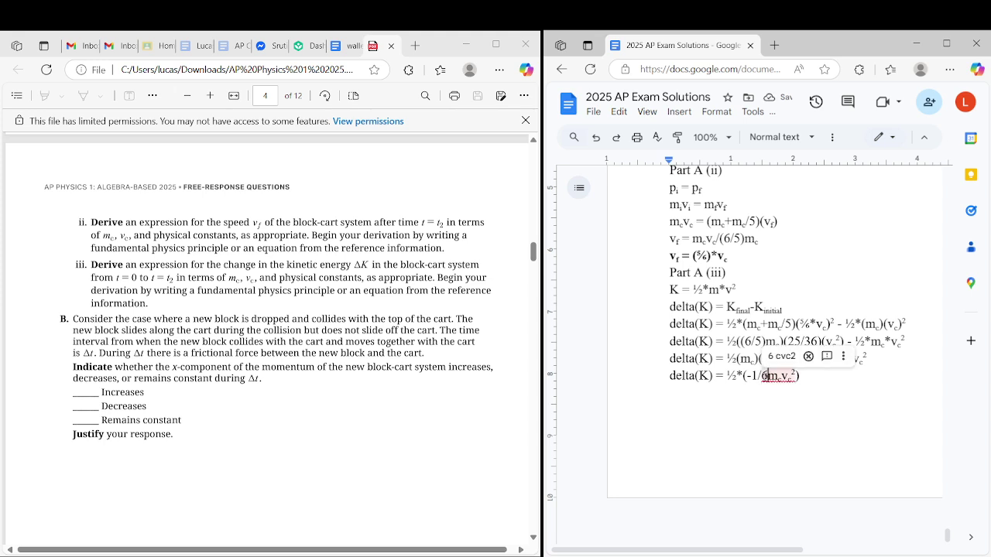
pyautogui.click(844, 383)
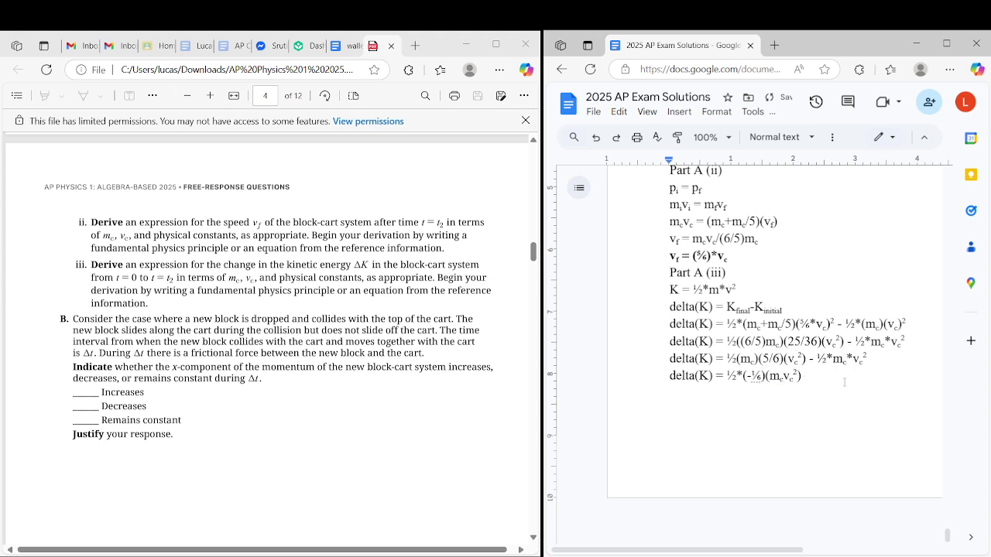
pyautogui.press('Return')
pyautogui.write('delta(K) = -1/12*')
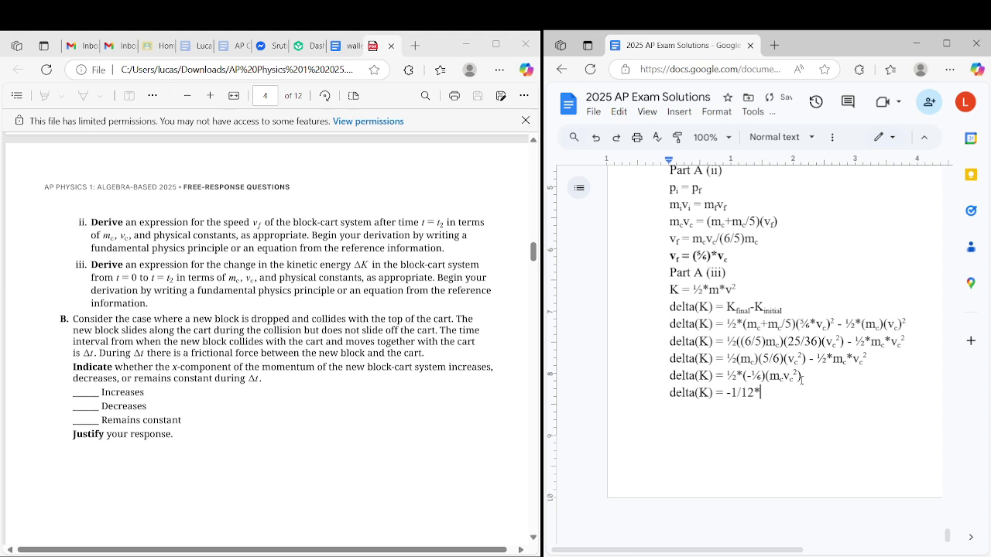
pyautogui.click(727, 392)
pyautogui.write('(')
pyautogui.click(758, 393)
pyautogui.write(')')
# Step: Copy m_c v_c² into the final line and bold ΔK = (−1/12)m_c v_c²
pyautogui.moveTo(769, 376); pyautogui.dragTo(796, 381)
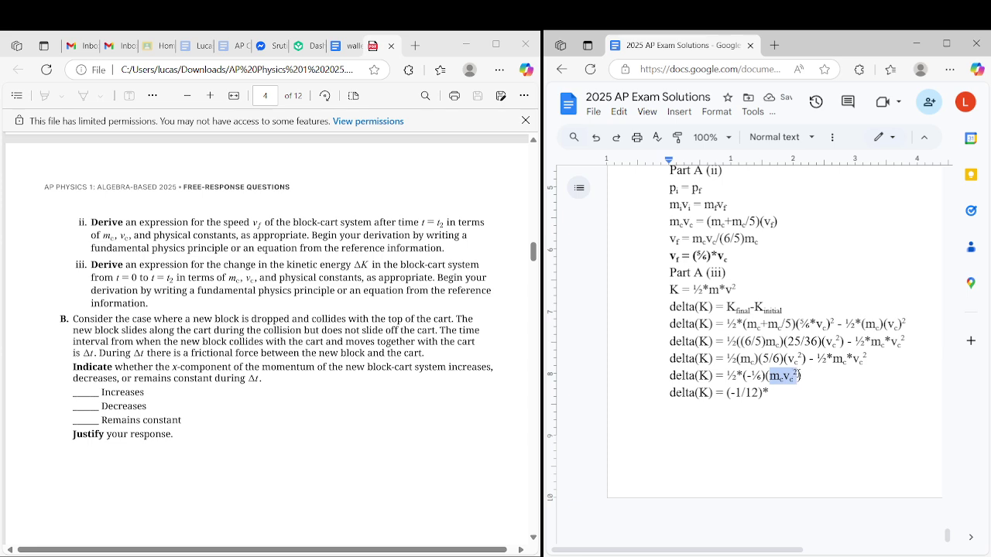
pyautogui.hotkey('ctrl', 'c')
pyautogui.click(795, 396)
pyautogui.hotkey('ctrl', 'v')
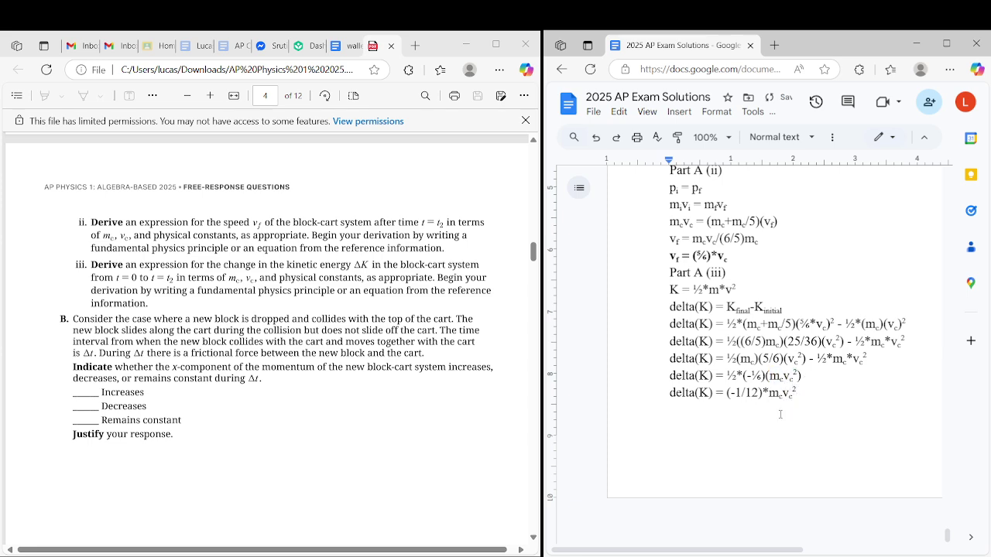
pyautogui.tripleClick(753, 395)
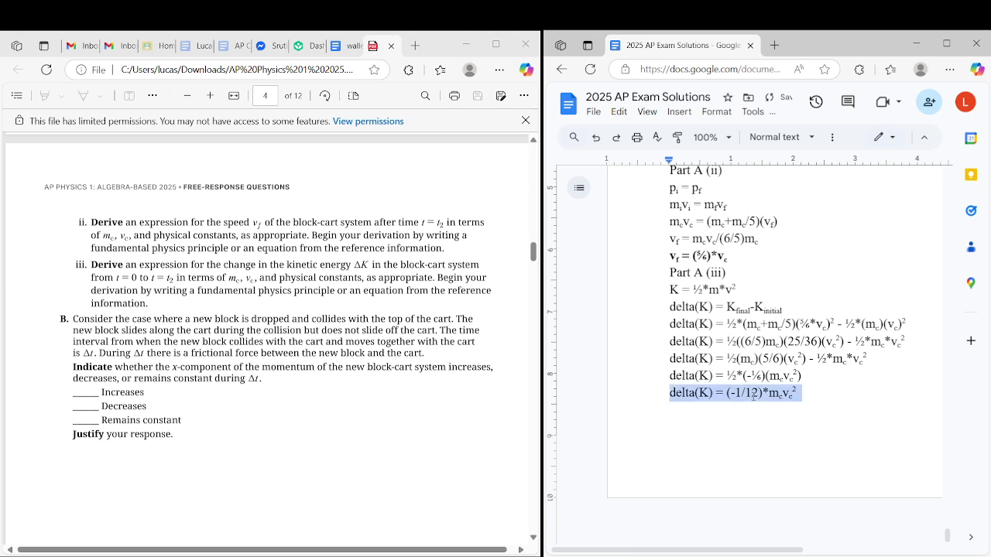
pyautogui.hotkey('ctrl', 'b')
pyautogui.click(755, 422)
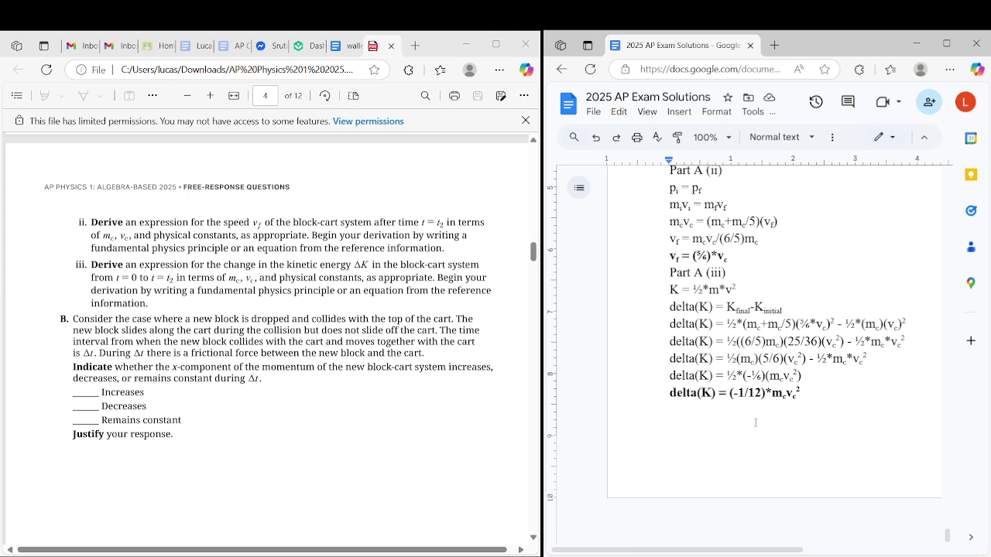
# Step: Add the 'Part B:' heading and state the x-momentum of the block-cart system stays constant
pyautogui.write('Part B:')
pyautogui.press('Return')
pyautogui.write('The x-component of the m')
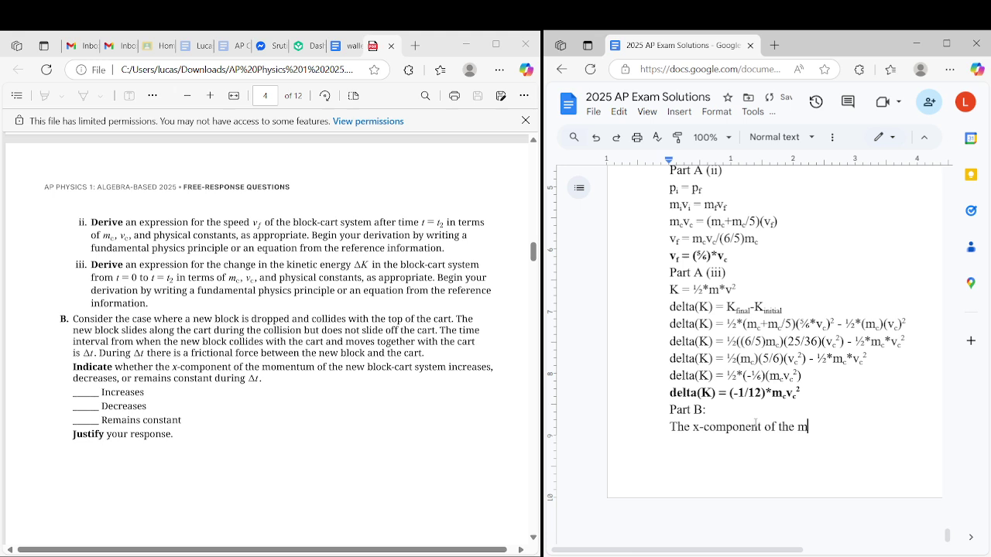
pyautogui.write('omentum of the new ')
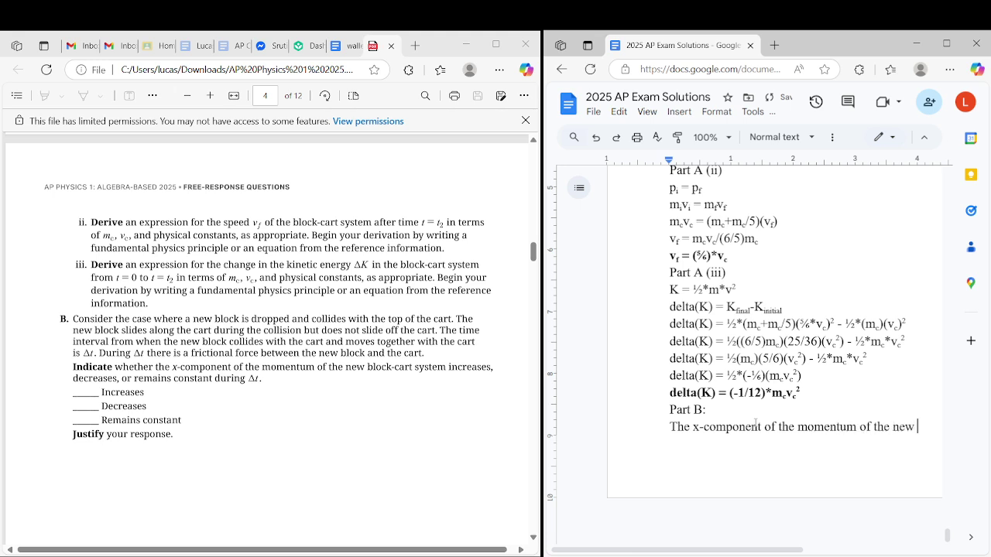
pyautogui.write('block-cart syste')
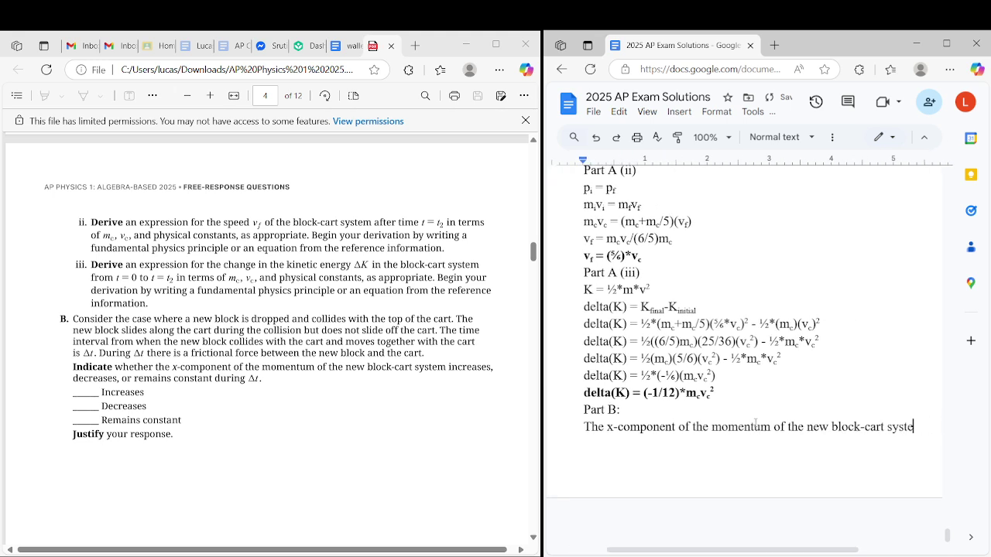
pyautogui.write('m remains constant duri')
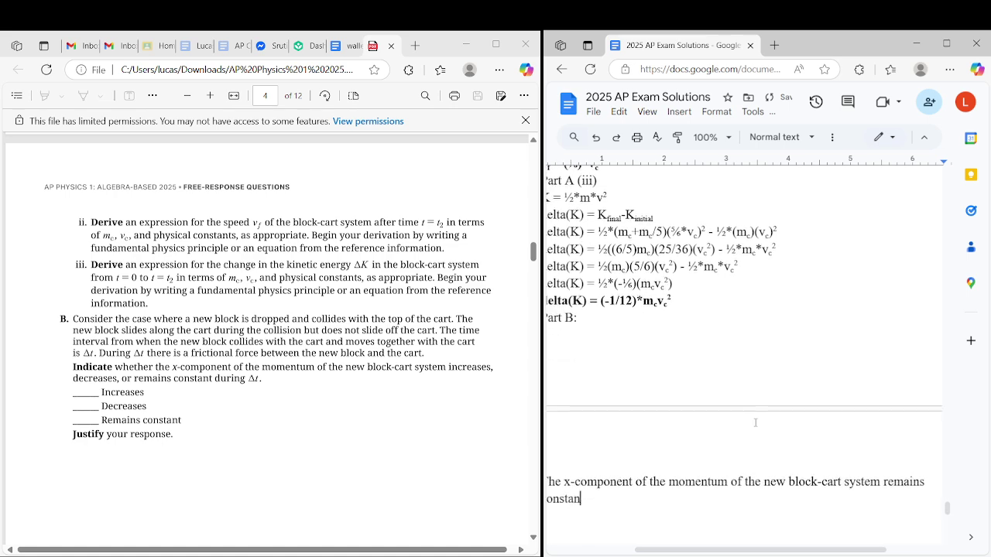
pyautogui.write('ng delta(')
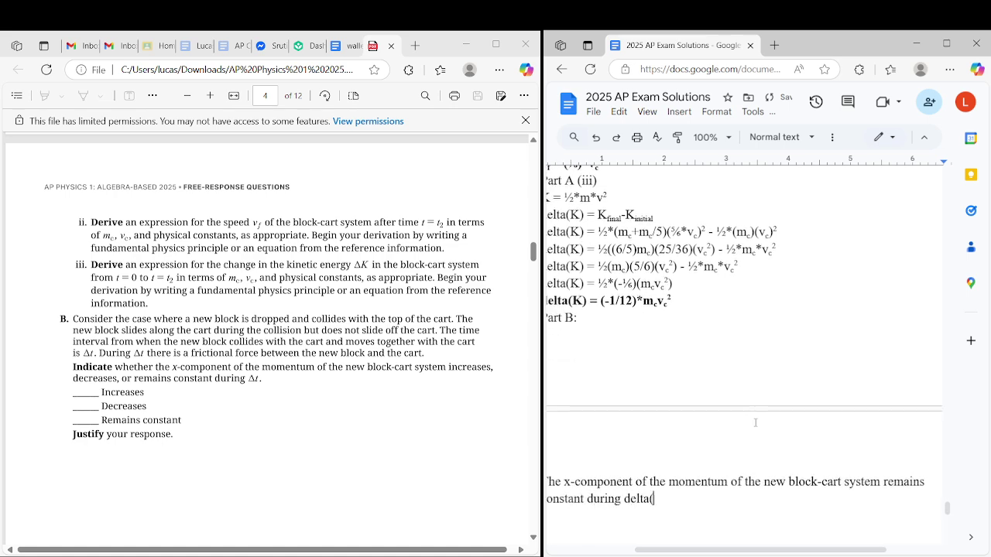
pyautogui.write('t)')
pyautogui.moveTo(858, 551)
pyautogui.mouseDown()
pyautogui.moveTo(795, 550)
pyautogui.moveTo(850, 550)
pyautogui.mouseUp()
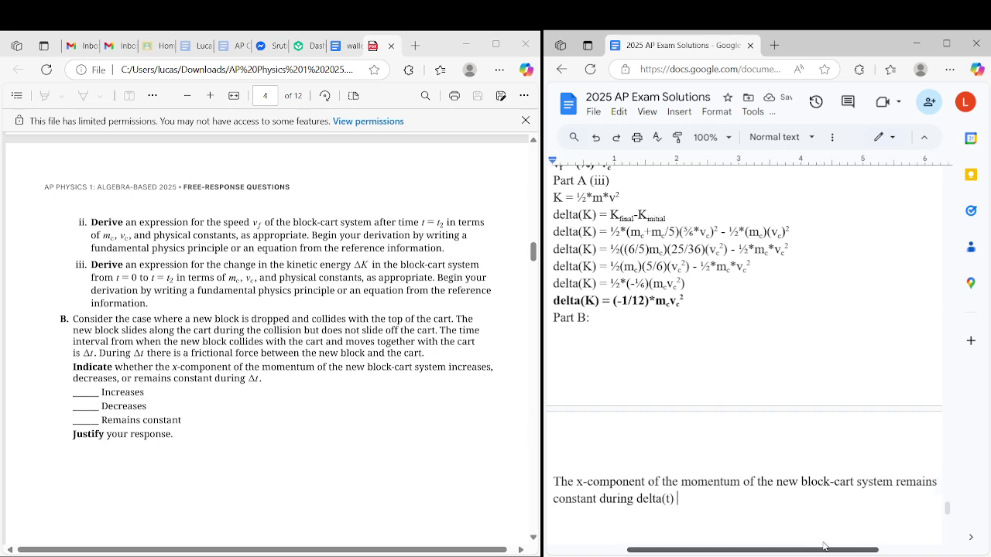
# Step: Explain there are no net external forces and that friction acts between the blocks
pyautogui.write('because ')
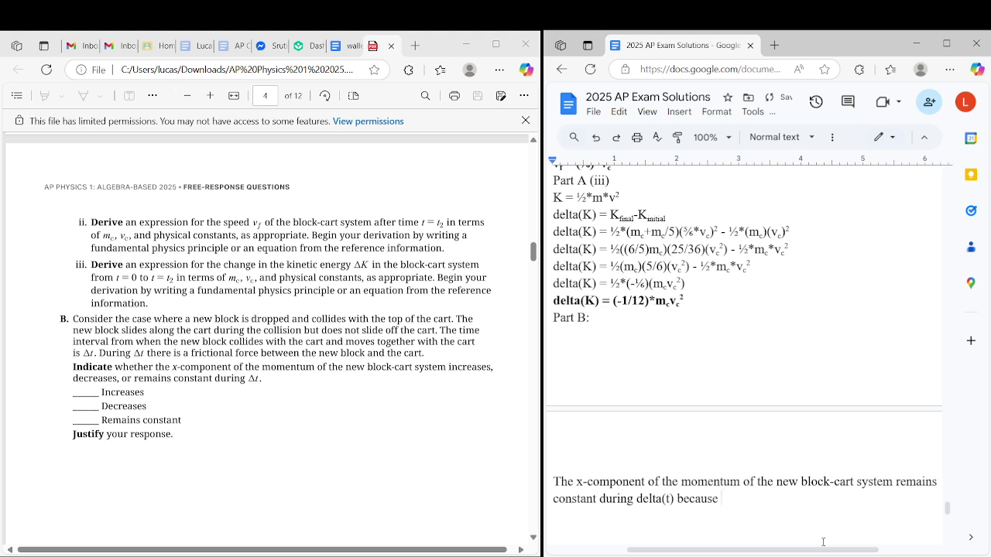
pyautogui.write('there are no extern')
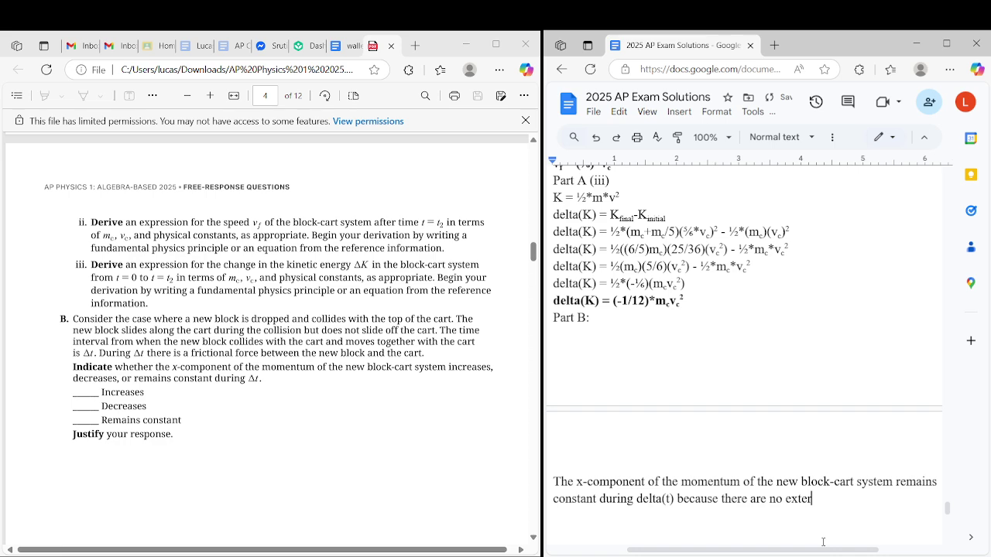
pyautogui.press('BackSpace')
pyautogui.press('BackSpace')
pyautogui.press('BackSpace')
pyautogui.press('BackSpace')
pyautogui.press('BackSpace')
pyautogui.press('BackSpace')
pyautogui.write('net external forces acting o')
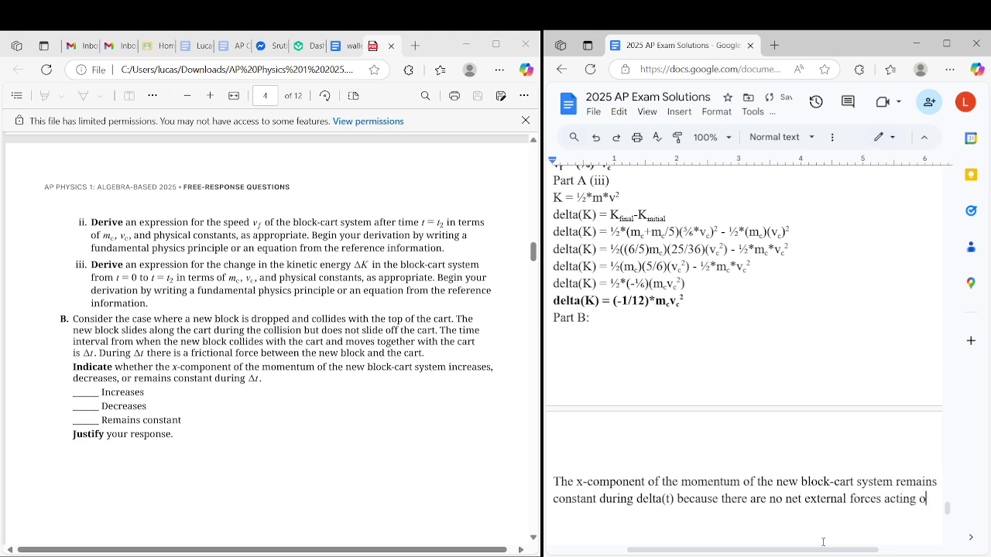
pyautogui.write('n the block-cart system. ')
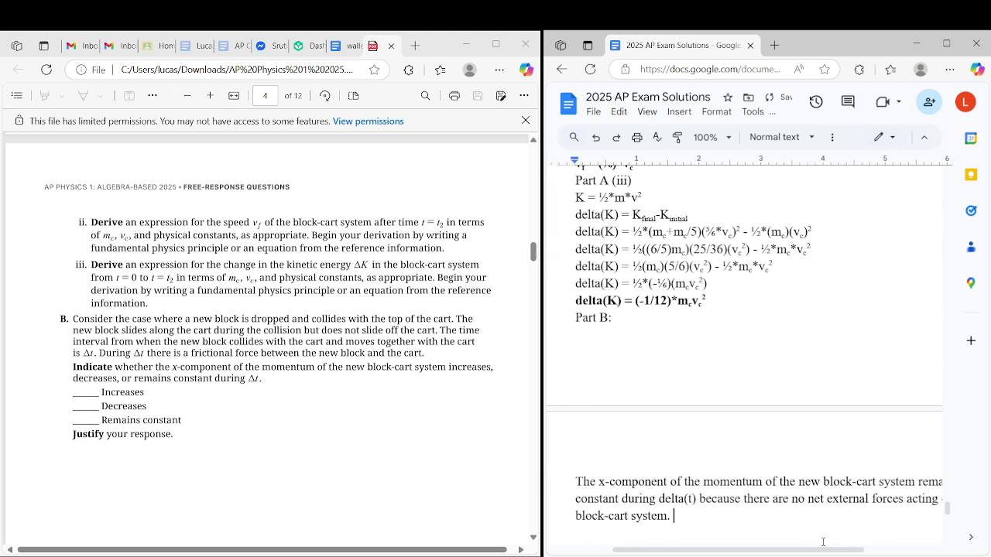
pyautogui.write('The frictional fro')
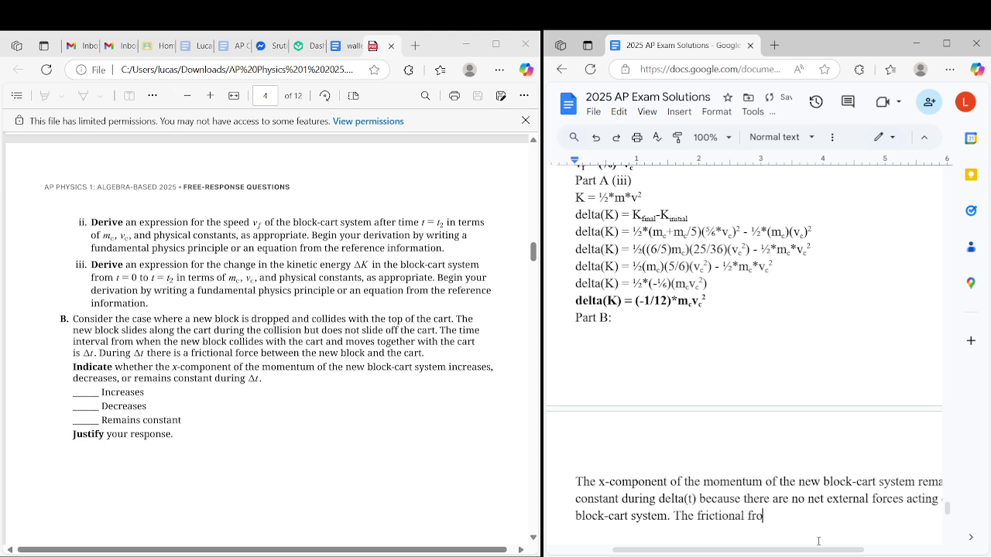
pyautogui.press('BackSpace')
pyautogui.press('BackSpace')
pyautogui.write('orces are acting between the blocks.')
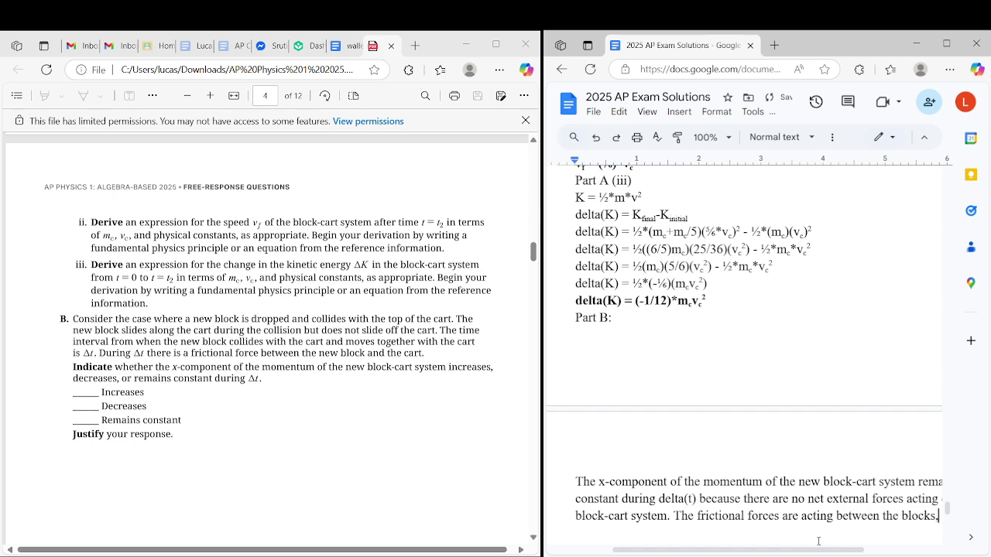
# Step: Conclude that friction is internal and does not affect the block-cart system's momentum
pyautogui.press('BackSpace')
pyautogui.write(', whic')
pyautogui.press('BackSpace')
pyautogui.press('BackSpace')
pyautogui.press('BackSpace')
pyautogui.press('BackSpace')
pyautogui.write('are both ')
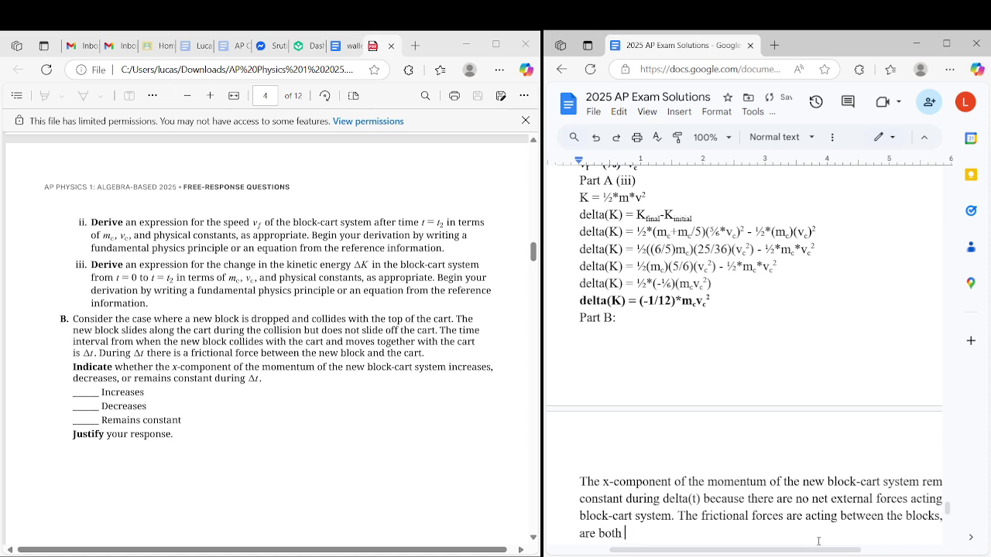
pyautogui.write('part of the system, ')
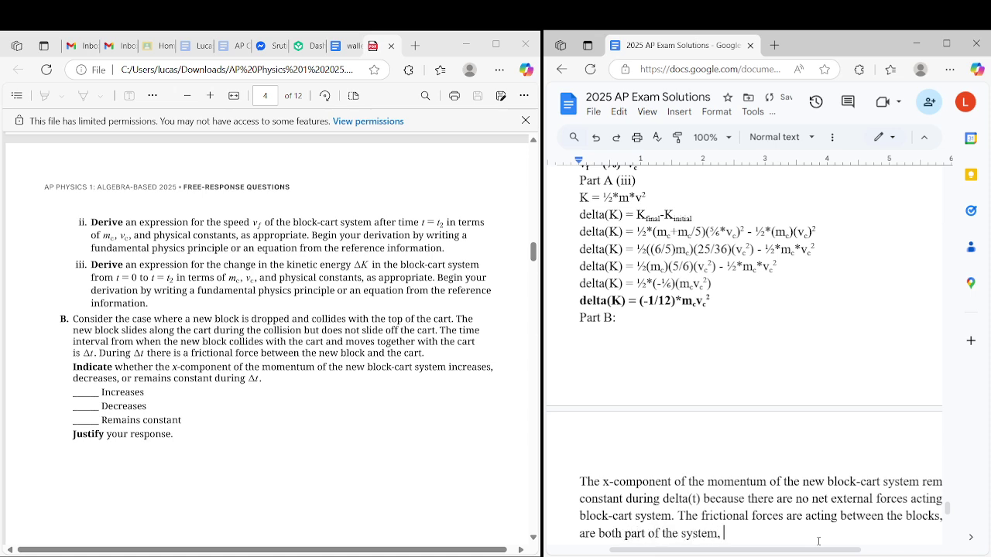
pyautogui.write('so this force is an internal fo')
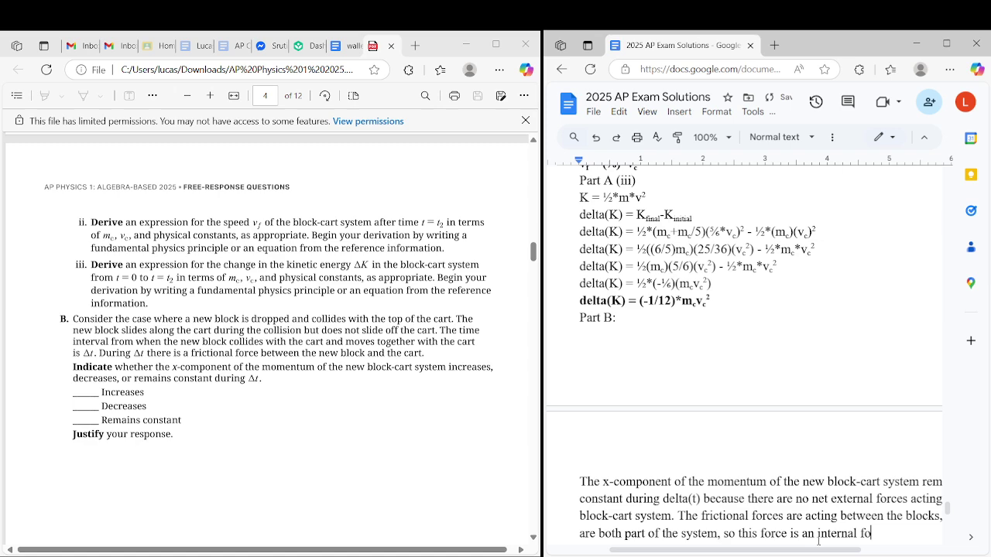
pyautogui.write('rce that does not ')
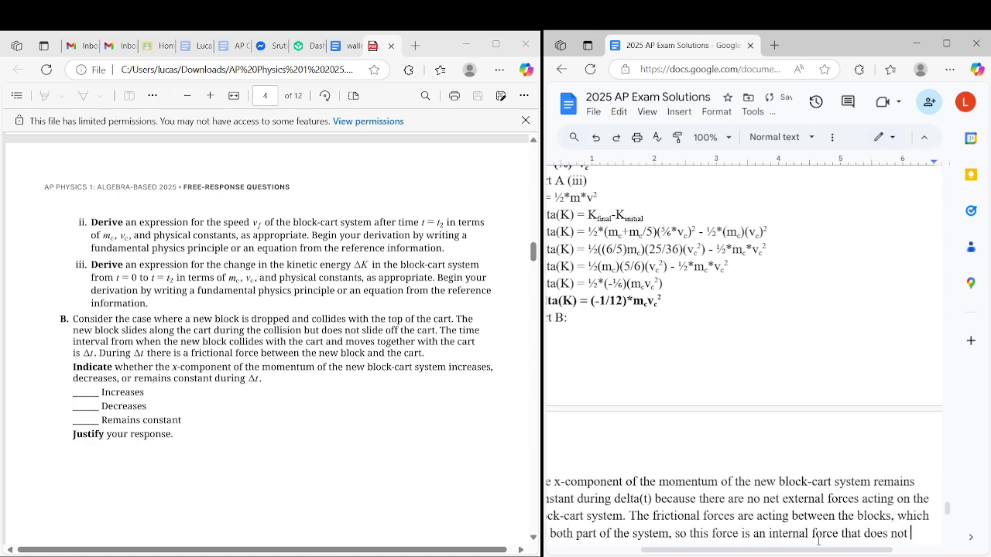
pyautogui.write('affect the mom')
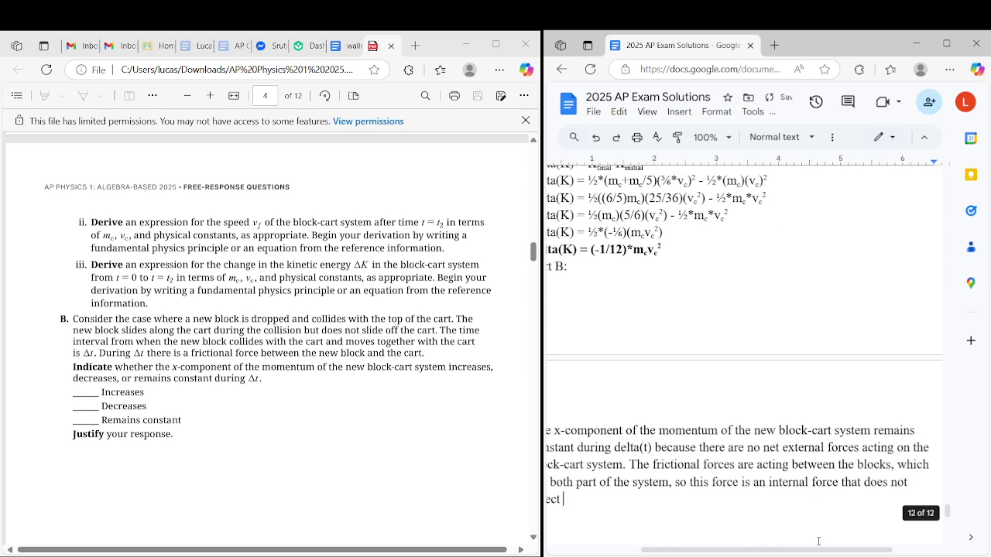
pyautogui.write('entum of the bl')
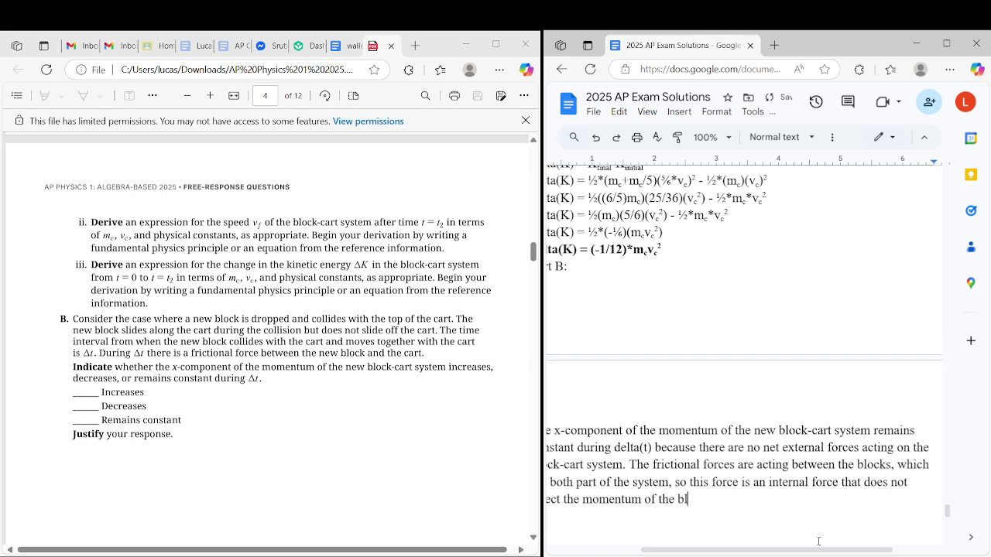
pyautogui.write('ock-cart system.')
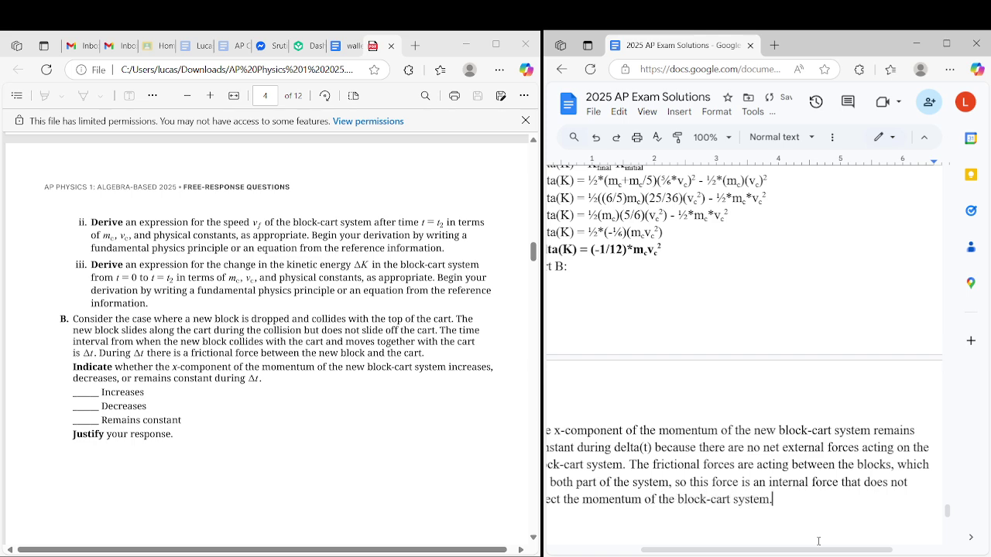
pyautogui.moveTo(811, 550); pyautogui.dragTo(789, 550)
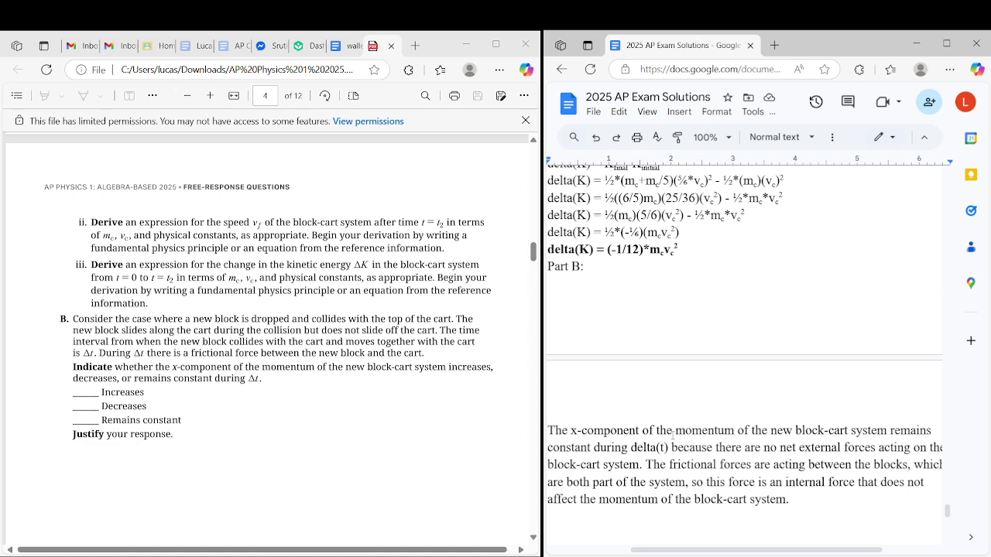
pyautogui.scroll(-2, 400, 412)
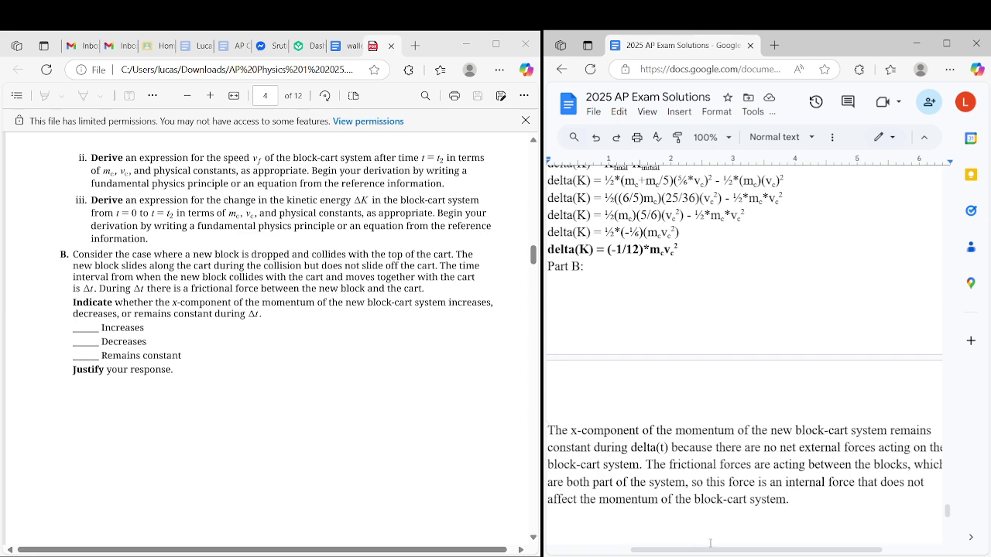
# Step: Scroll the PDF back to Question 1 on page 3, then scroll the Doc up to the Part A equations
pyautogui.scroll(-1, 687, 486)
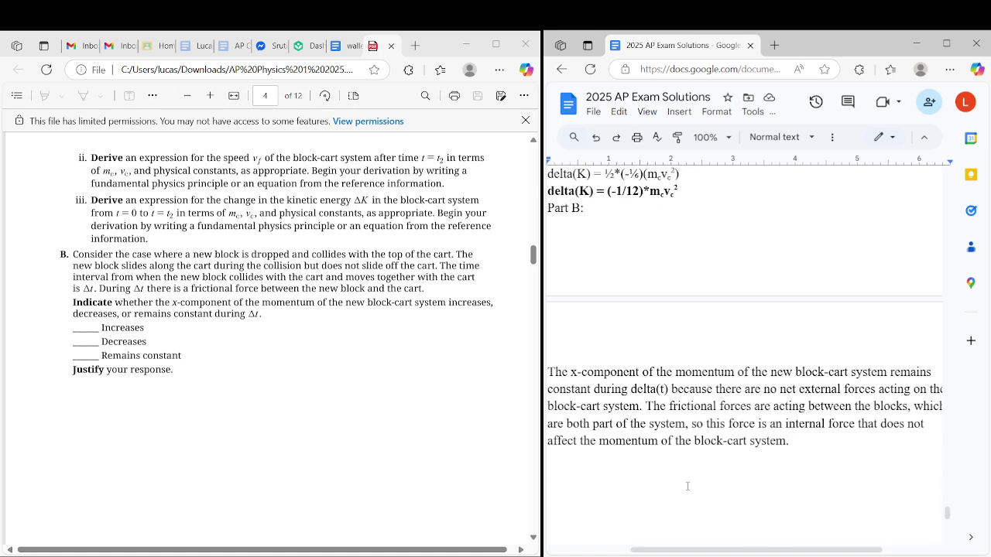
pyautogui.scroll(2, 686, 486)
pyautogui.scroll(3, 686, 486)
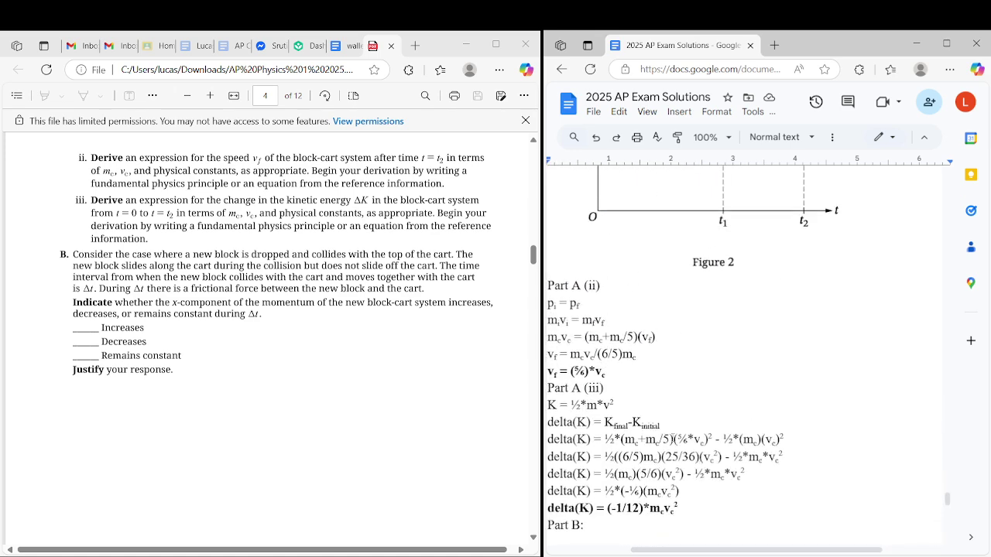
pyautogui.scroll(-5, 806, 397)
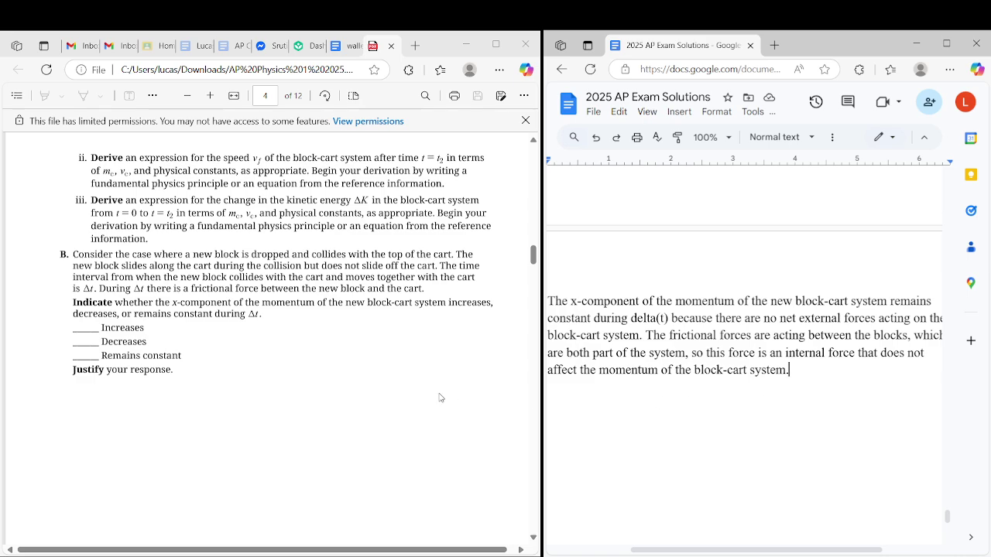
pyautogui.scroll(-6, 433, 383)
pyautogui.scroll(-15, 425, 369)
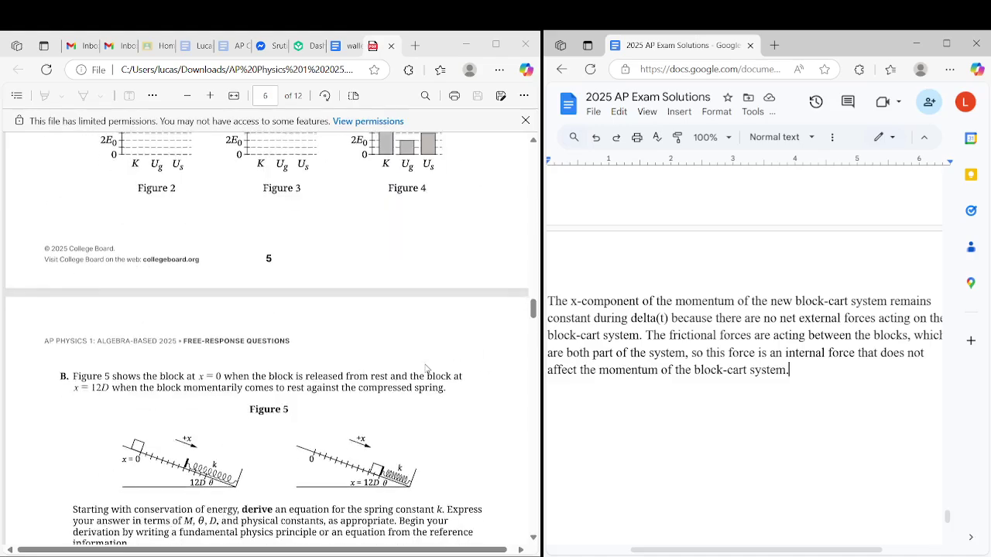
pyautogui.scroll(-15, 425, 368)
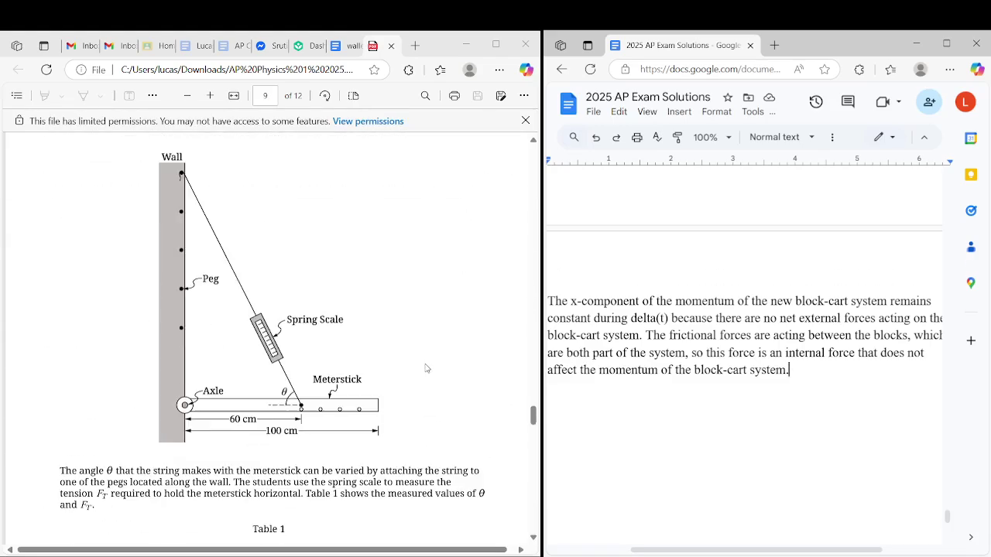
pyautogui.scroll(20, 425, 368)
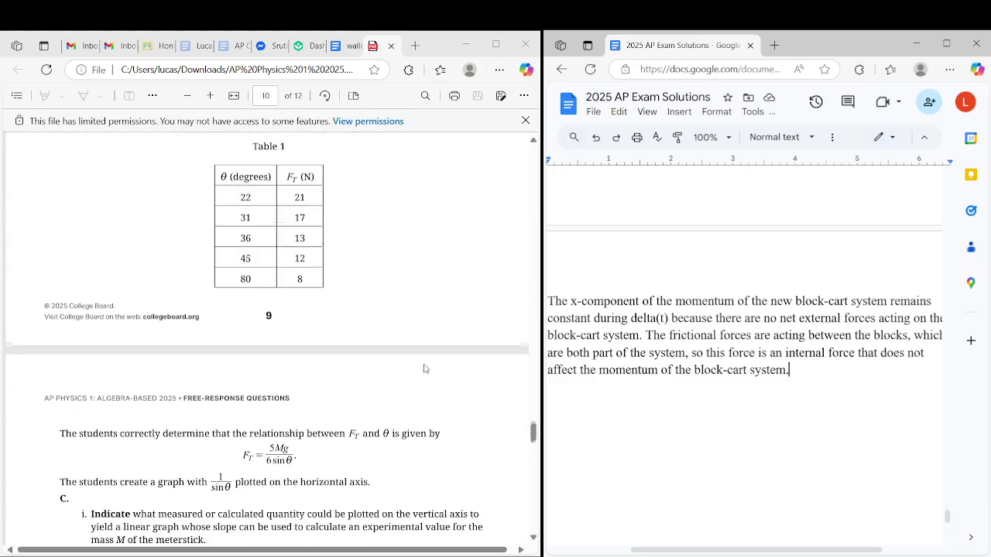
pyautogui.scroll(20, 425, 368)
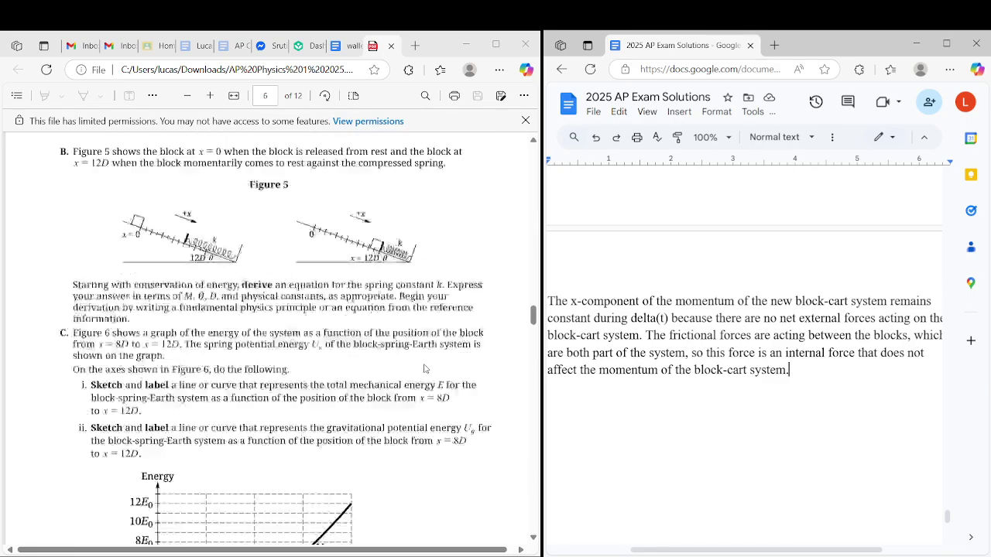
pyautogui.scroll(-3, 424, 368)
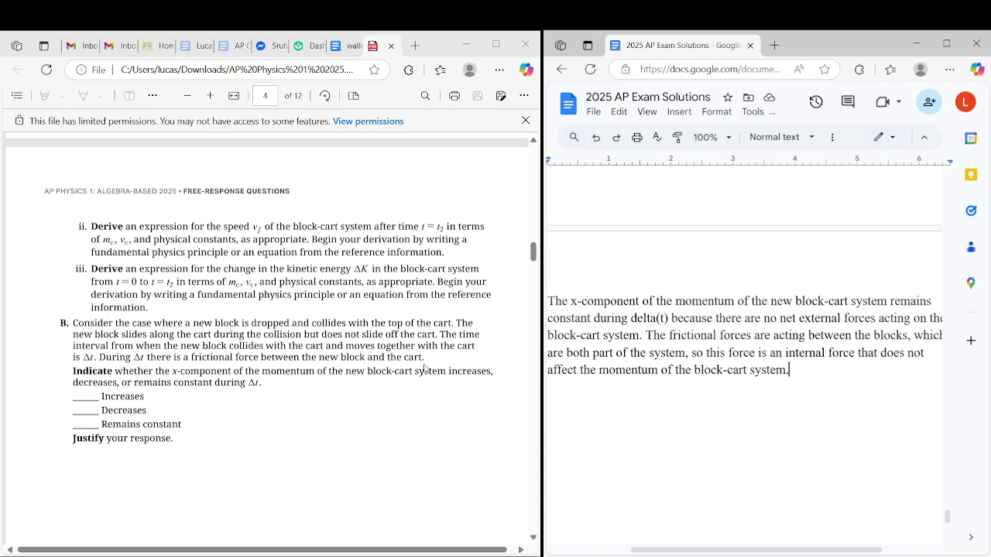
pyautogui.scroll(12, 424, 368)
pyautogui.click(839, 421)
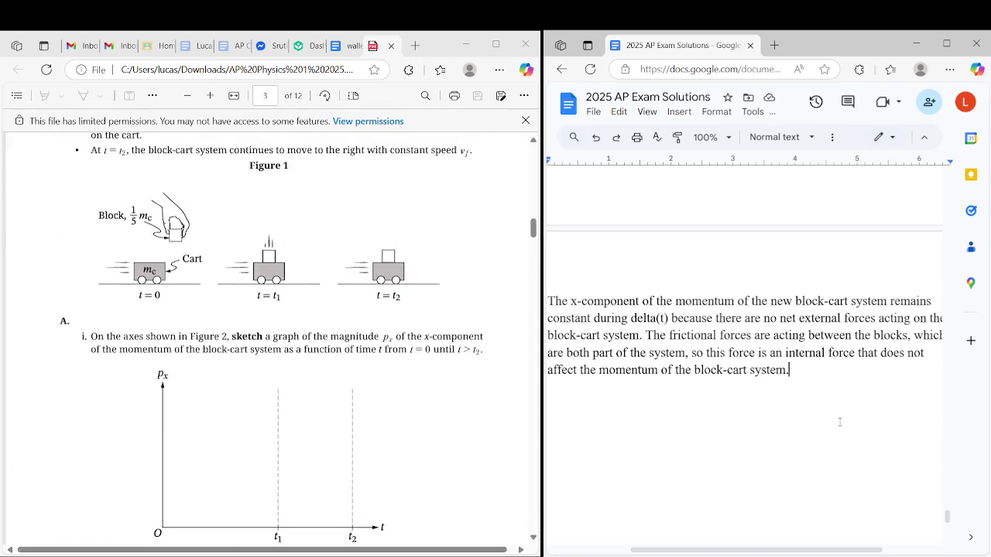
pyautogui.scroll(15, 839, 422)
pyautogui.scroll(-15, 839, 422)
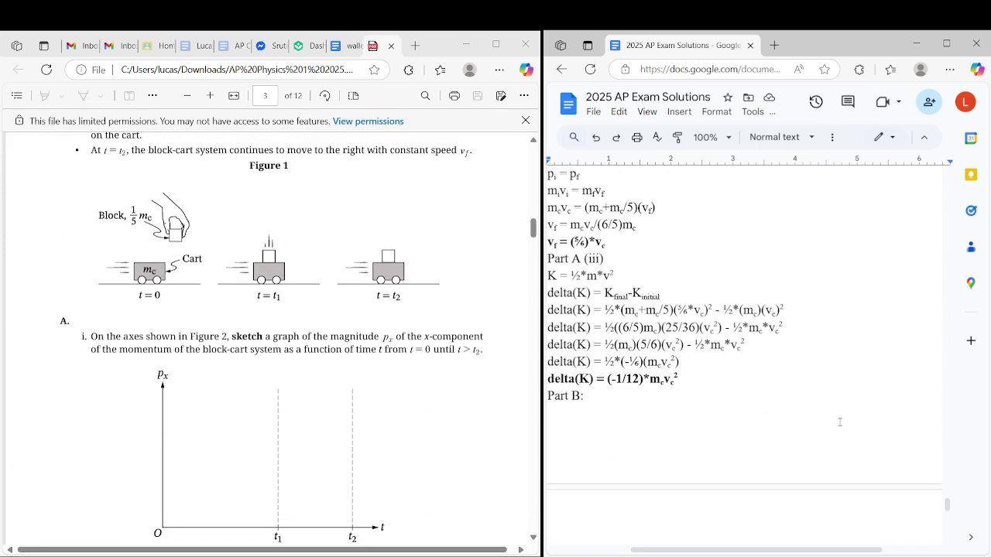